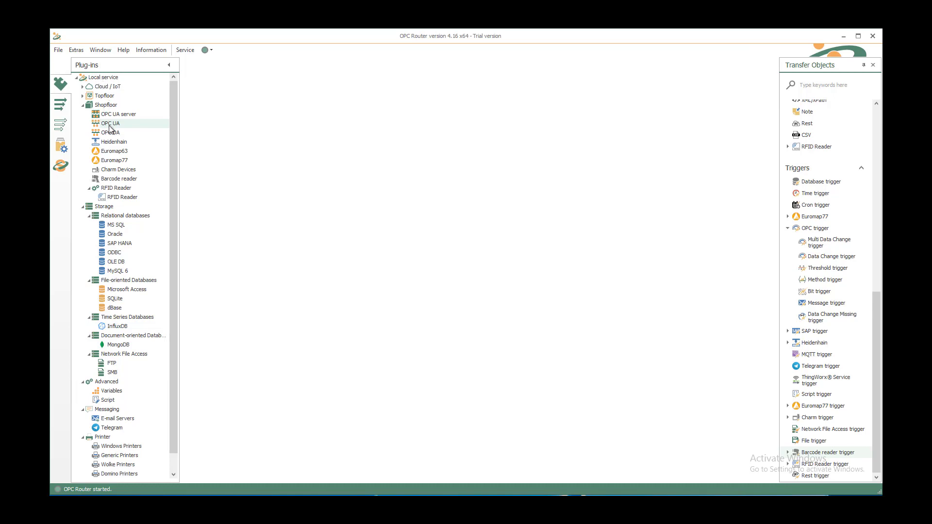
# Open the OPC UA plug-in list showing the KEPServerEX_Demo and OPC Router Endpoint servers
pyautogui.doubleClick(111, 124)
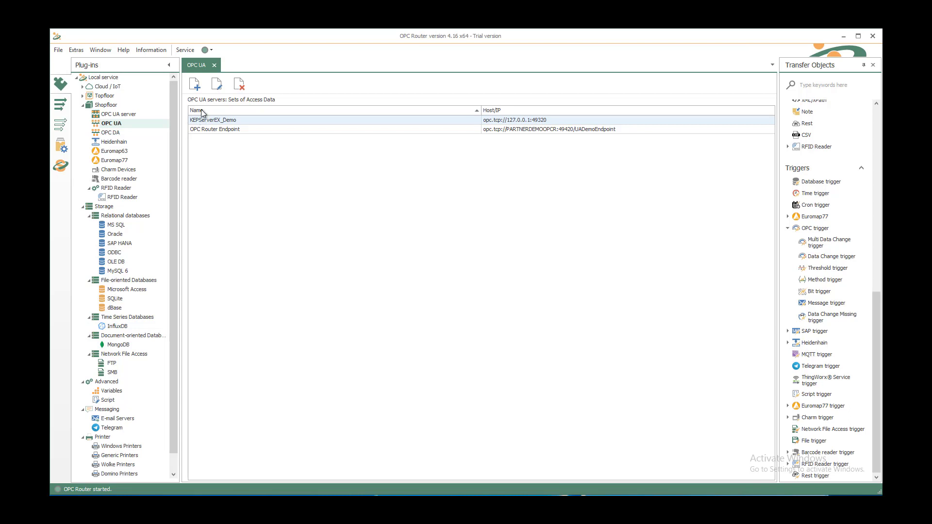
pyautogui.doubleClick(204, 124)
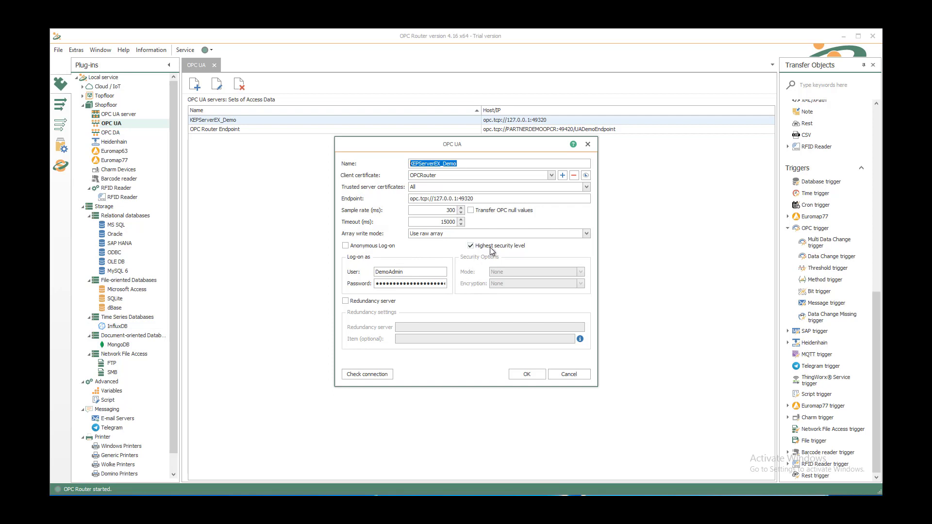
pyautogui.click(379, 375)
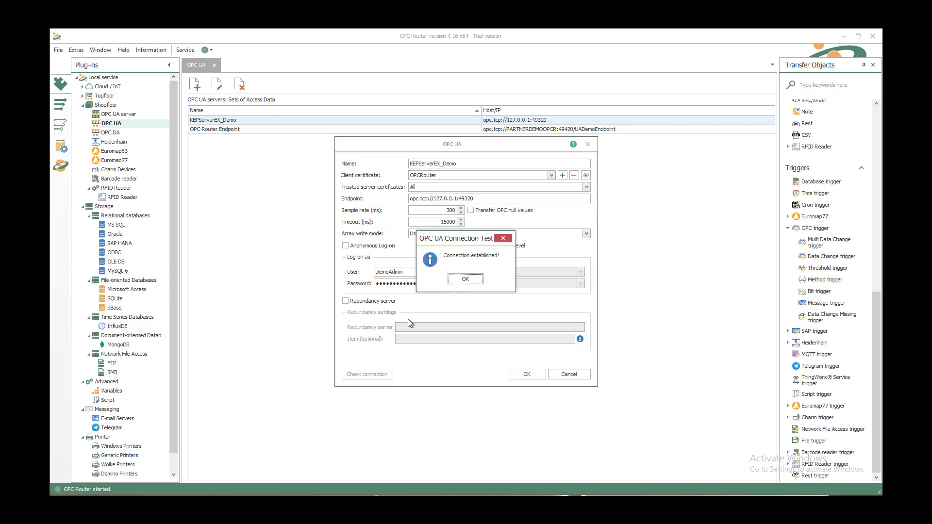
pyautogui.click(468, 280)
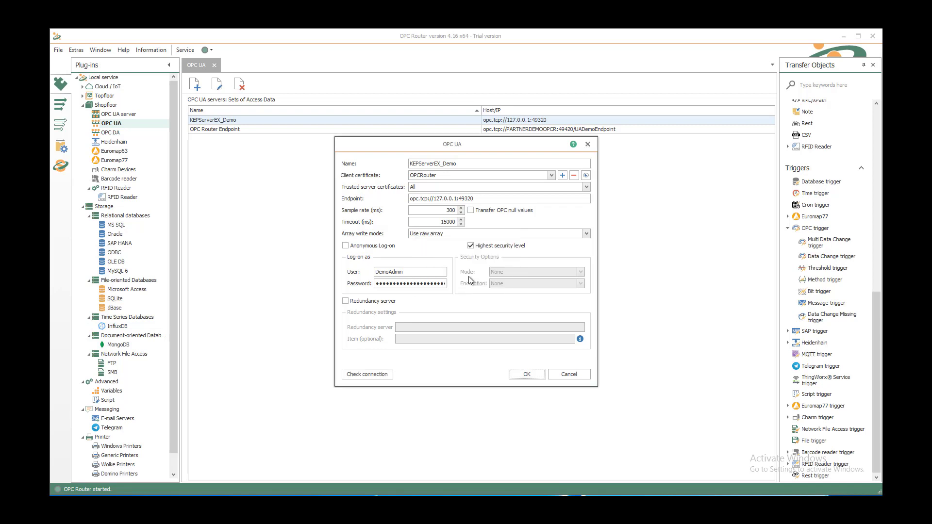
pyautogui.click(563, 374)
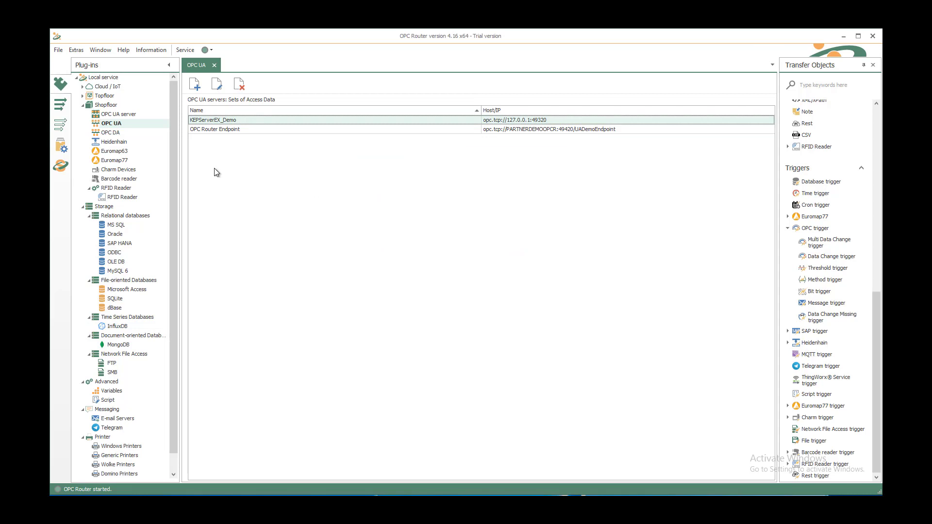
# Create a new connection folder named 'csv' under Local service
pyautogui.click(60, 106)
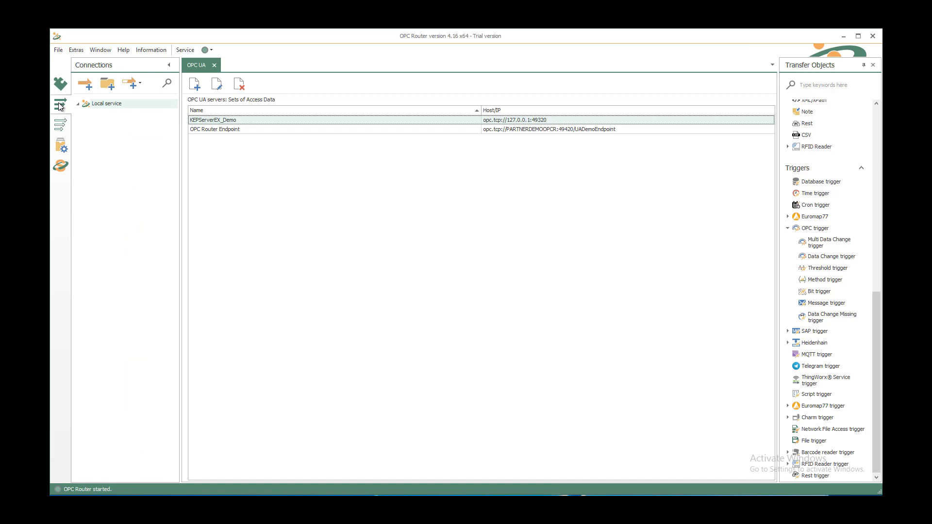
pyautogui.click(107, 85)
pyautogui.write('csv')
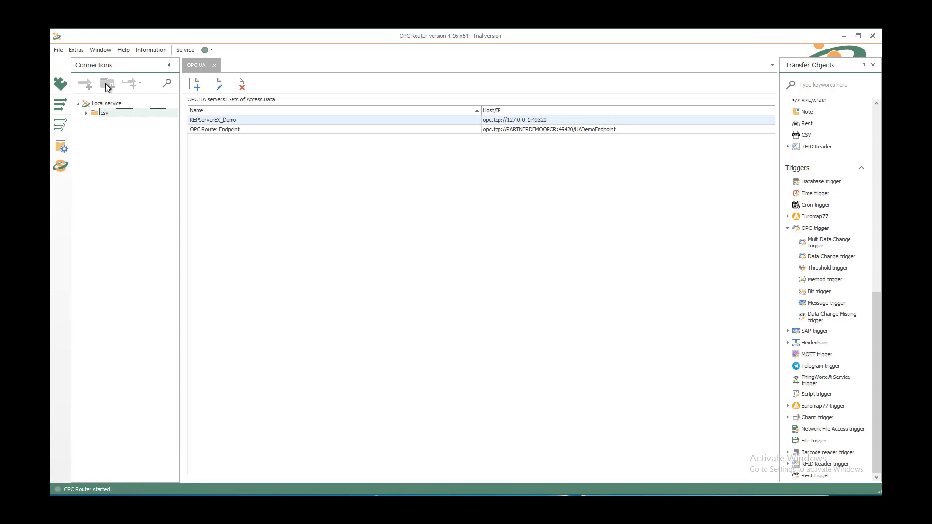
pyautogui.press('Return')
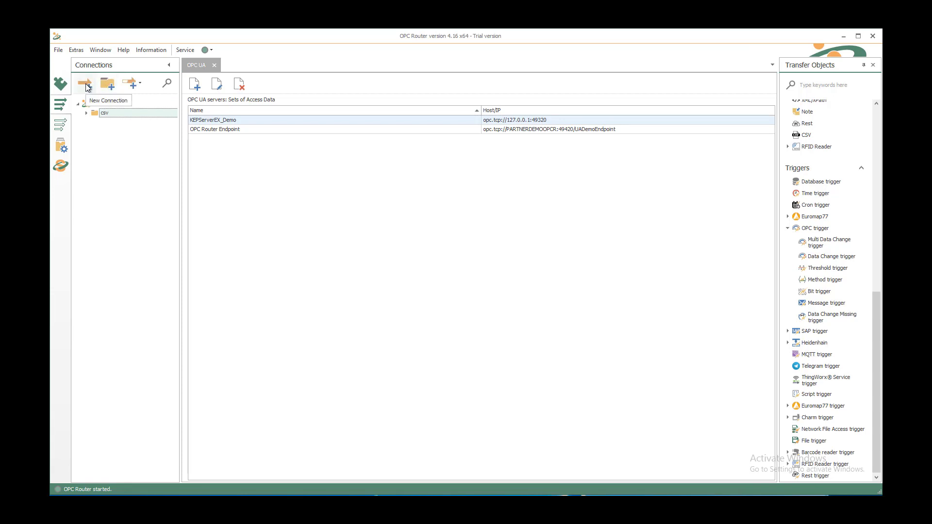
# Create a new connection named 'opc ua 2 csv' inside the csv folder
pyautogui.click(86, 85)
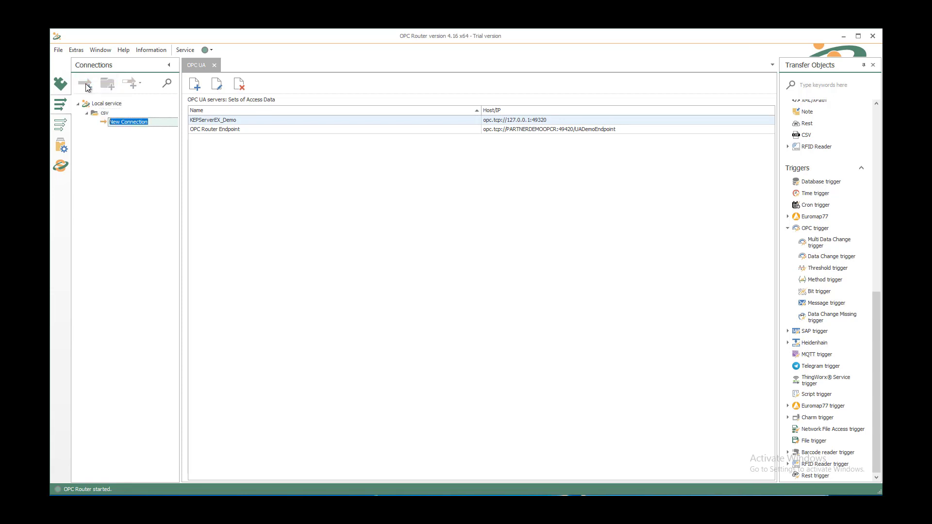
pyautogui.write('opc ua 2 csv')
pyautogui.press('Return')
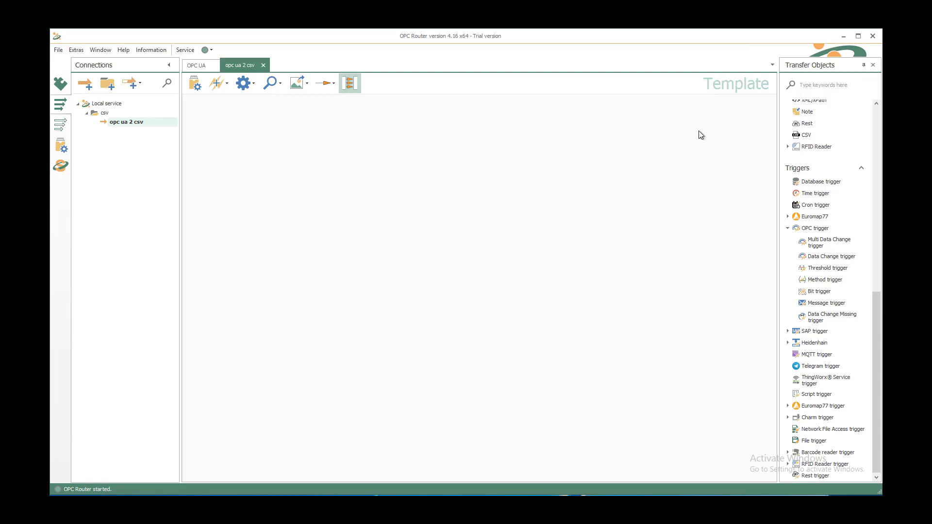
# Place an OPC UA/DA object using KEPServerEX_Demo with CurrentPressure and CurrentTemperature items
pyautogui.click(877, 116)
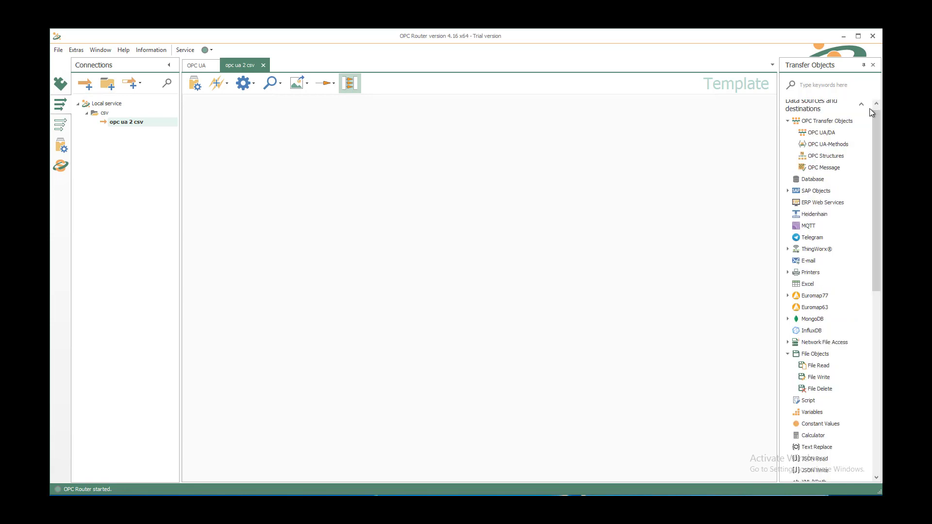
pyautogui.click(877, 105)
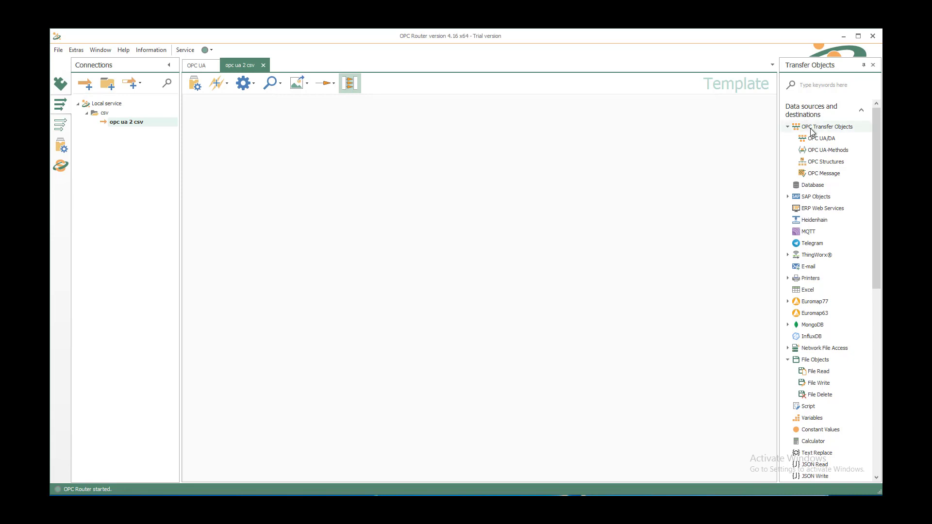
pyautogui.moveTo(822, 141); pyautogui.dragTo(248, 127)
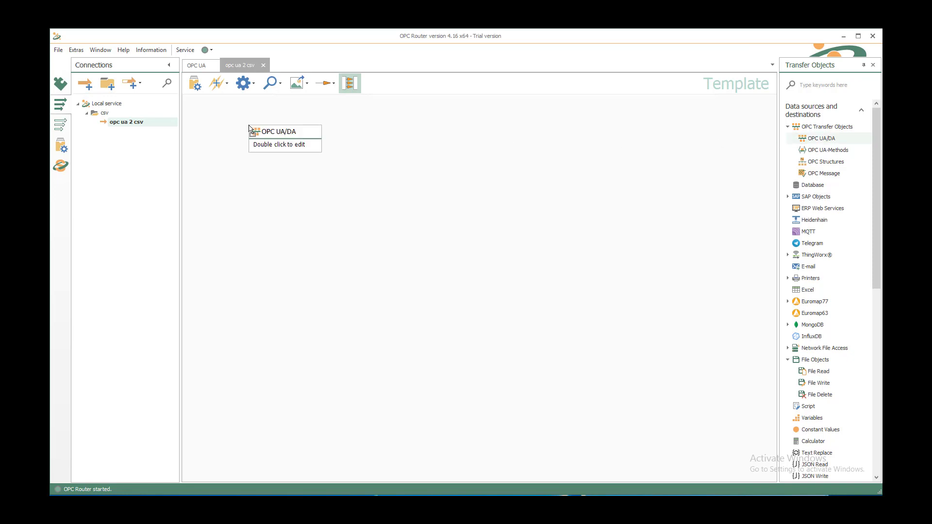
pyautogui.doubleClick(266, 143)
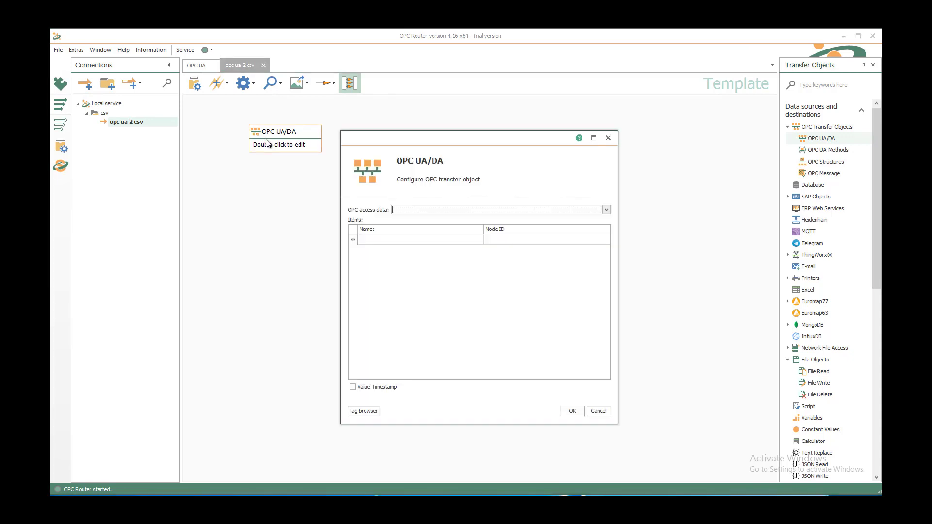
pyautogui.click(606, 210)
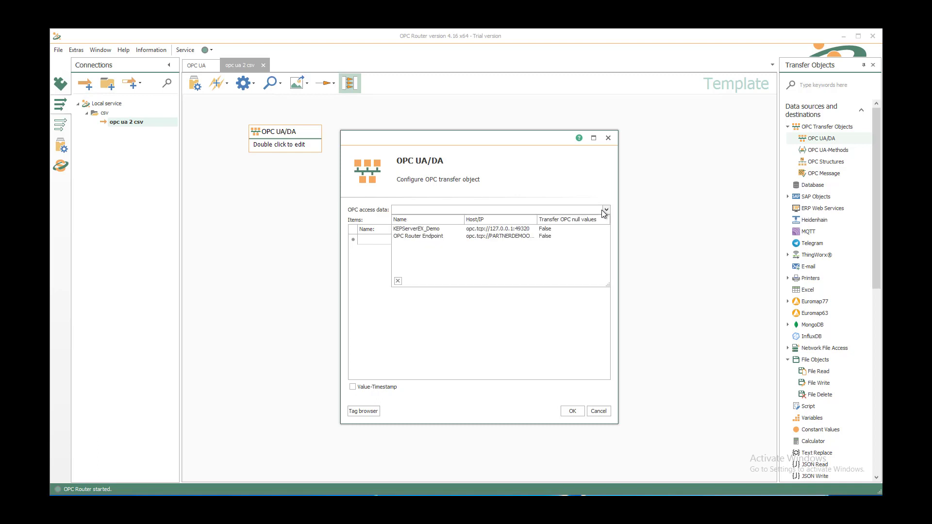
pyautogui.click(431, 230)
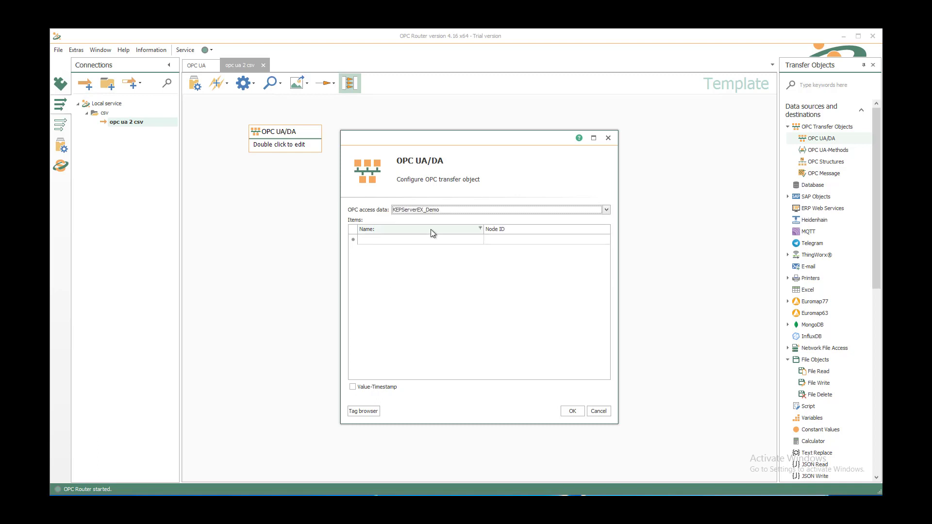
pyautogui.click(367, 411)
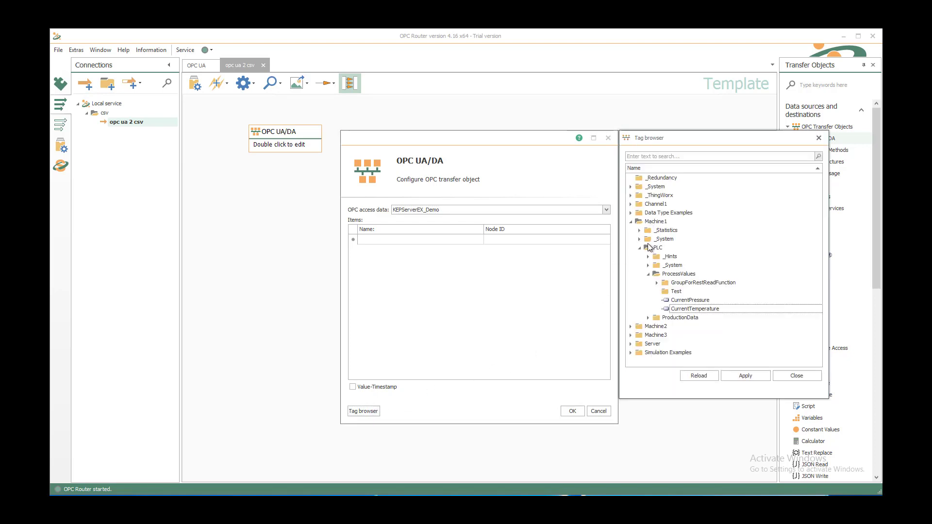
pyautogui.doubleClick(689, 300)
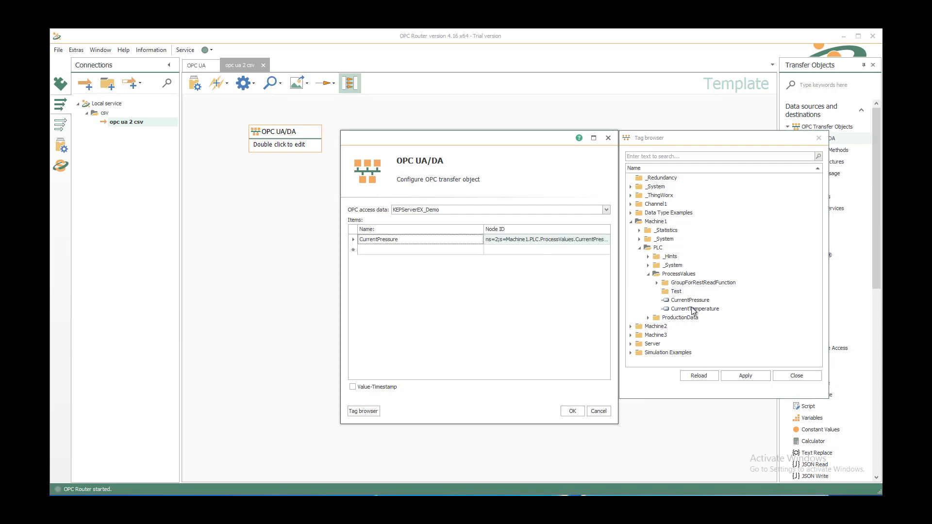
pyautogui.doubleClick(692, 309)
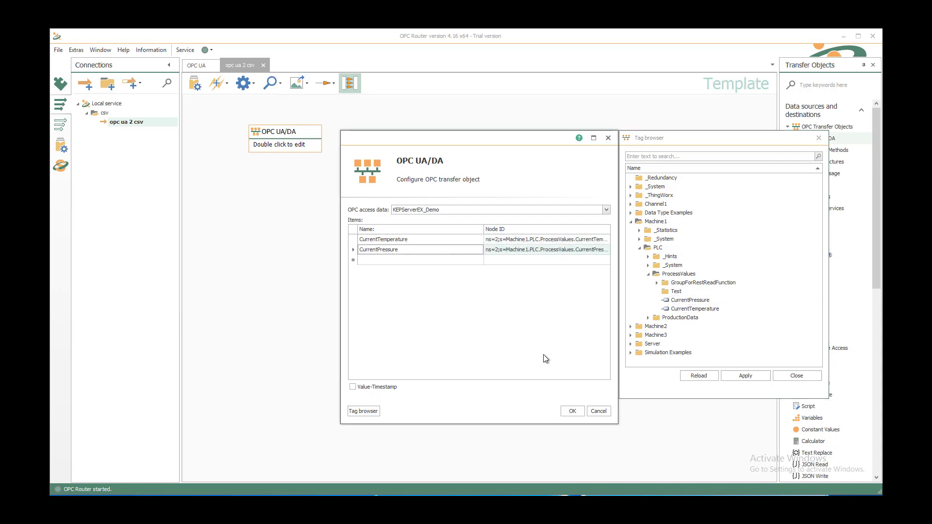
pyautogui.click(571, 412)
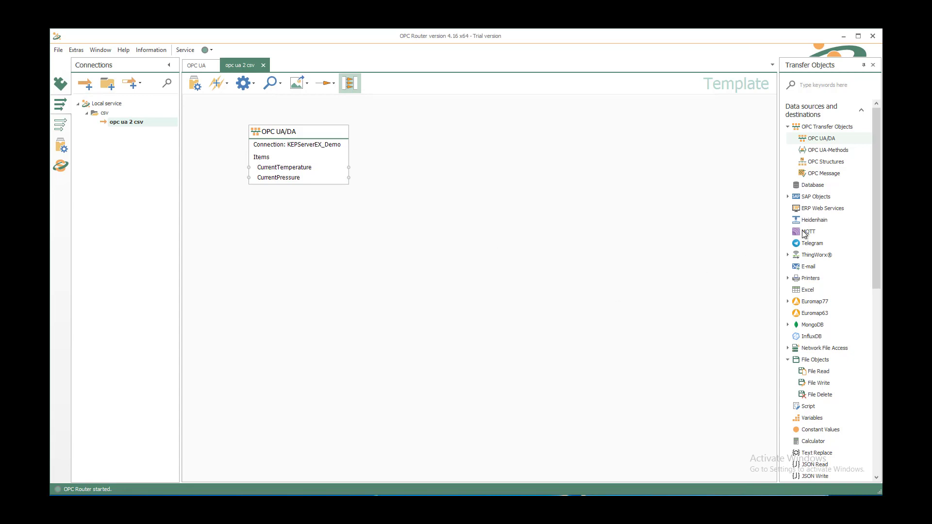
# Place a CSV object with no header line and a point decimal separator
pyautogui.click(830, 85)
pyautogui.write('csv')
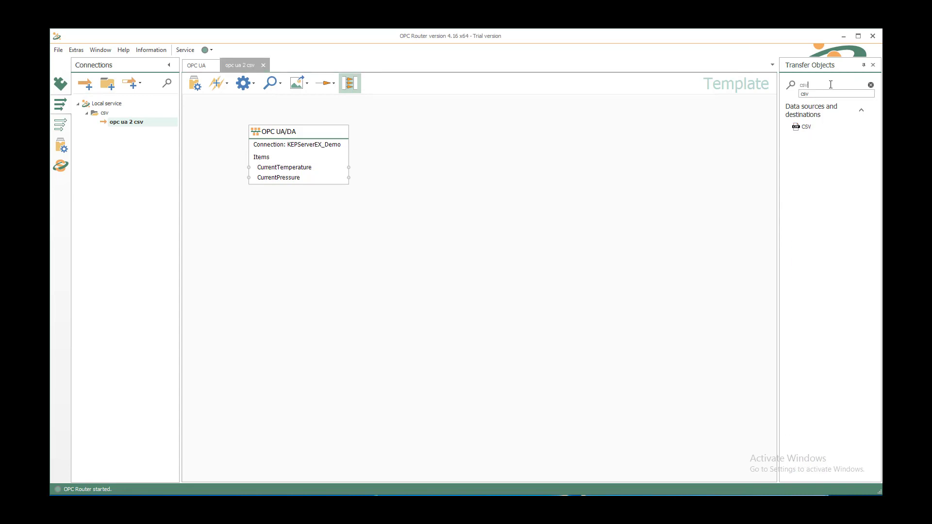
pyautogui.moveTo(804, 126); pyautogui.dragTo(454, 132)
pyautogui.doubleClick(464, 144)
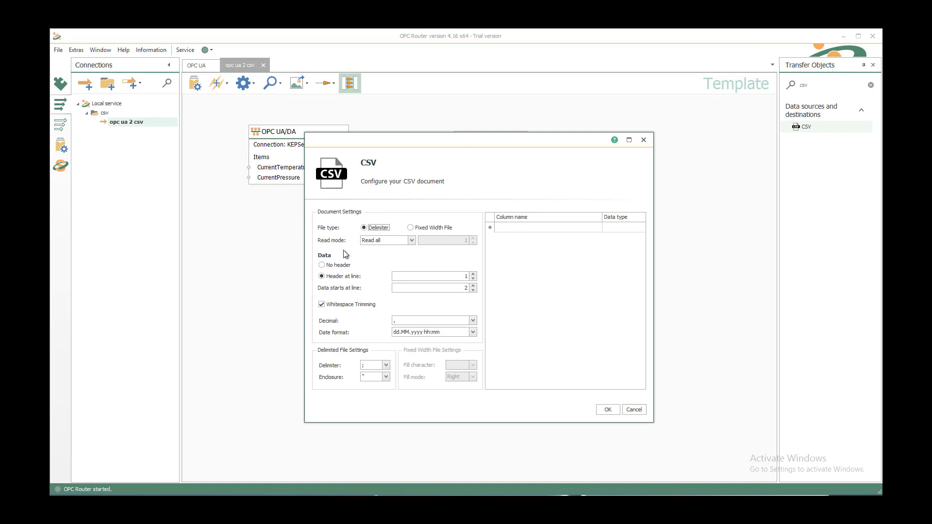
pyautogui.click(342, 265)
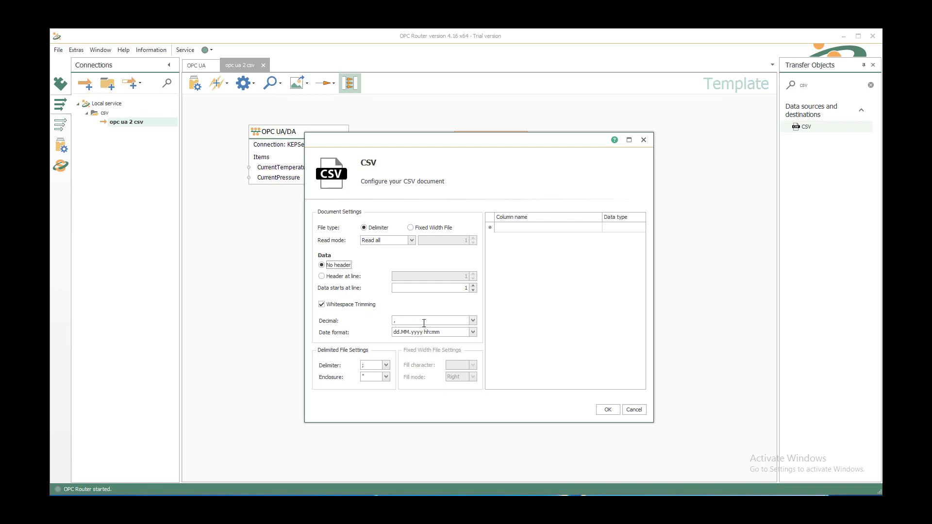
pyautogui.click(473, 321)
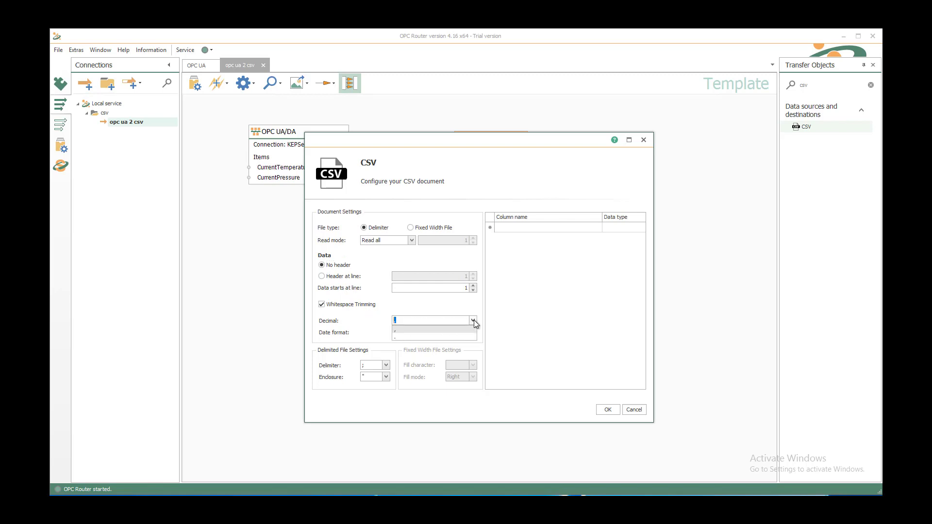
pyautogui.click(427, 337)
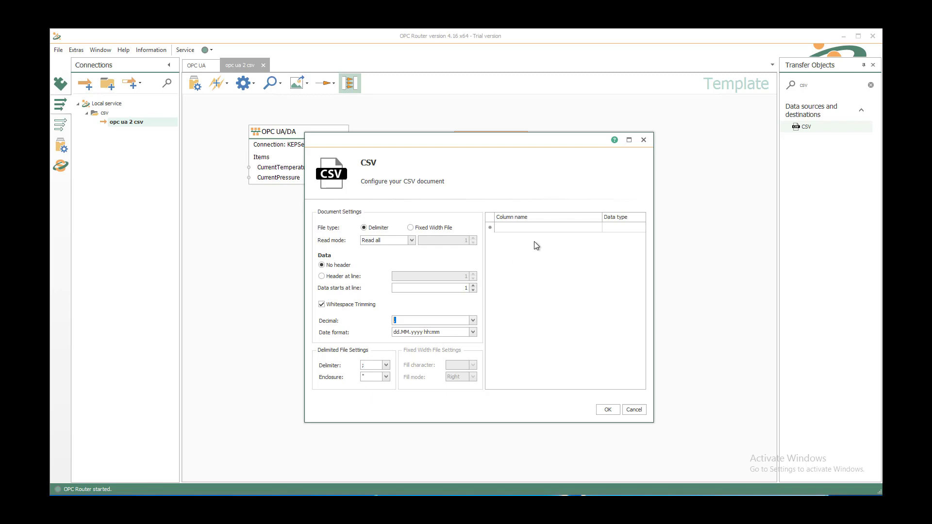
# Add CSV columns Temperature, Pressure and Timestamp
pyautogui.click(557, 228)
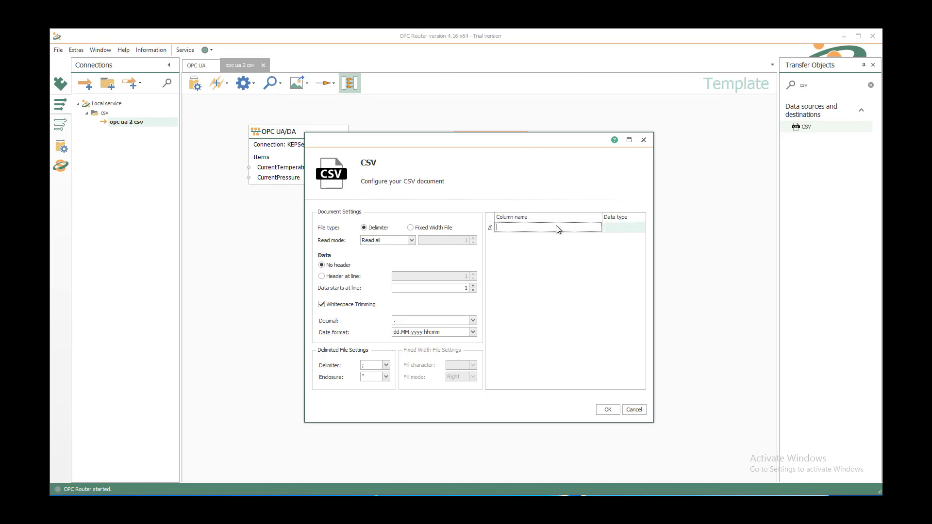
pyautogui.write('Temperature')
pyautogui.press('Return')
pyautogui.write('Pressure')
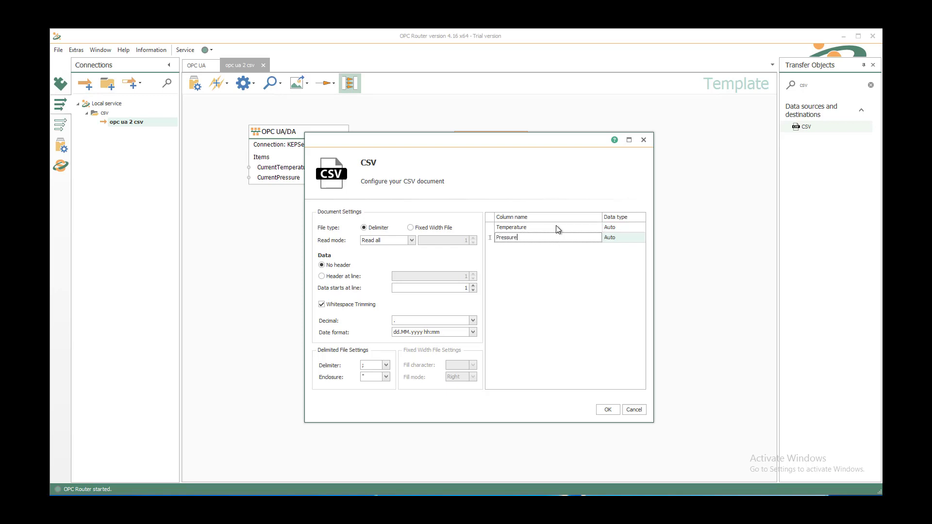
pyautogui.press('Return')
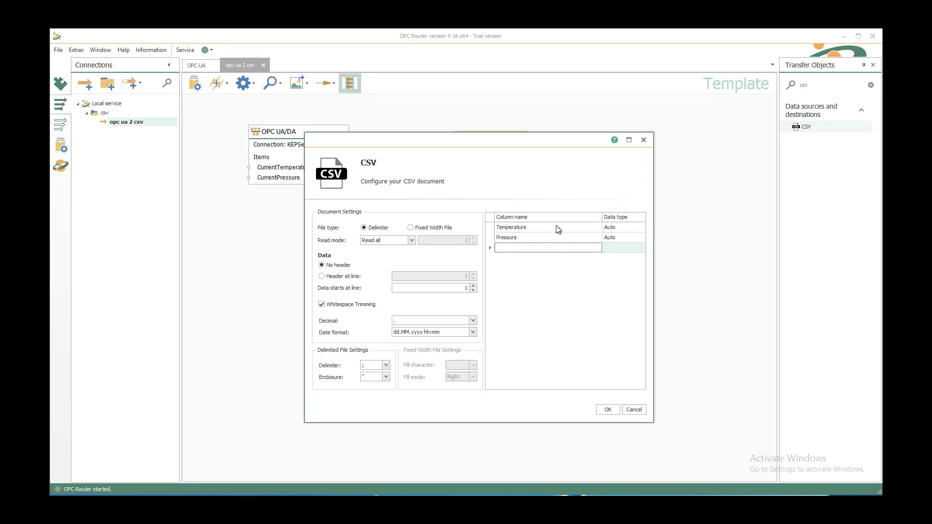
pyautogui.write('Timestamp')
# Map CurrentTemperature to the CSV Temperature column and CurrentPressure to Pressure
pyautogui.click(607, 410)
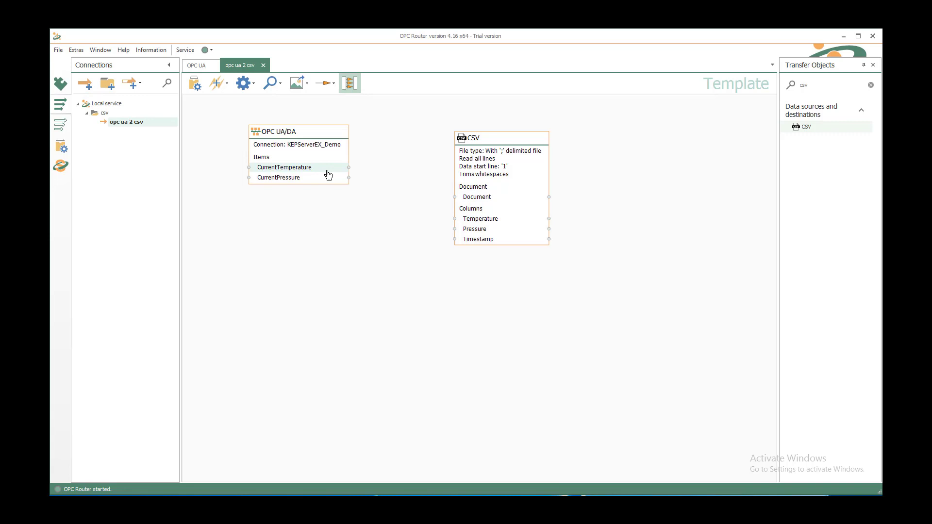
pyautogui.moveTo(323, 172); pyautogui.dragTo(493, 221)
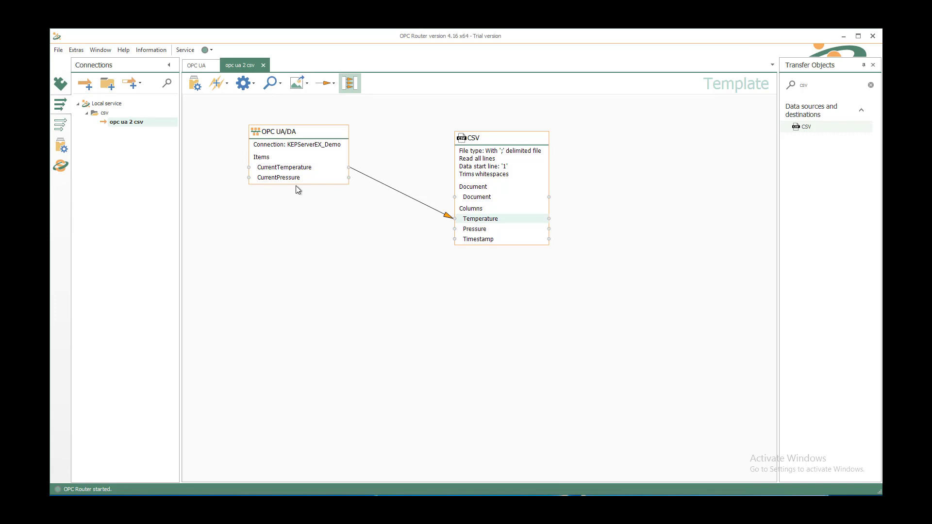
pyautogui.moveTo(297, 181); pyautogui.dragTo(477, 232)
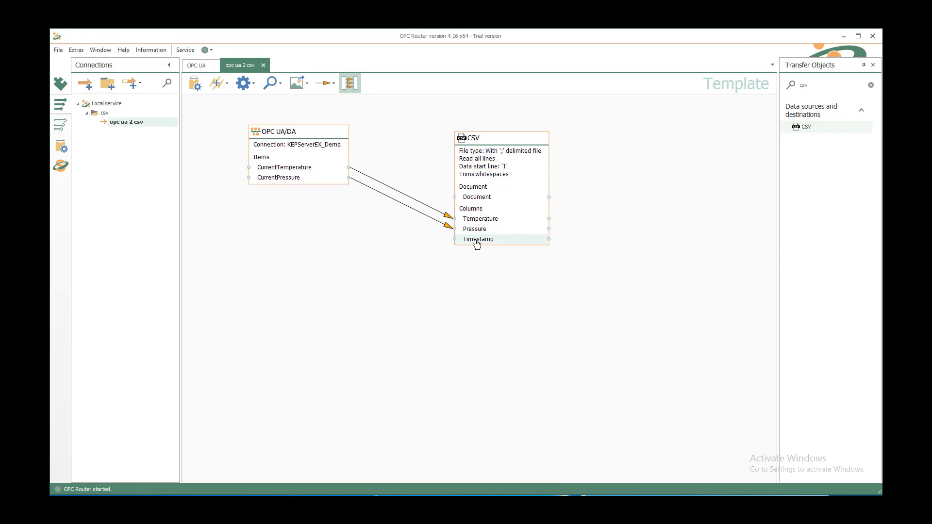
pyautogui.click(870, 85)
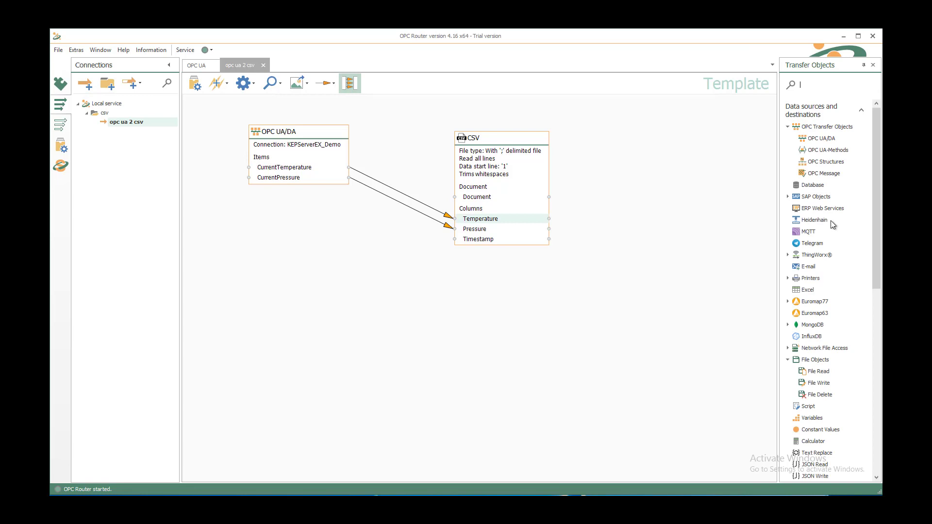
# Add a Variables block using SystemTimeUTC and map it to the CSV Timestamp column
pyautogui.moveTo(804, 420); pyautogui.dragTo(250, 203)
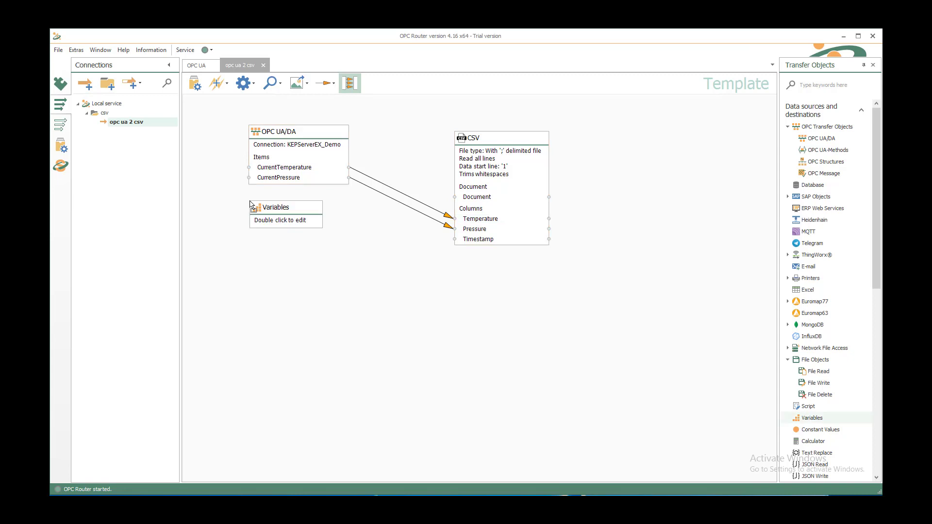
pyautogui.doubleClick(267, 217)
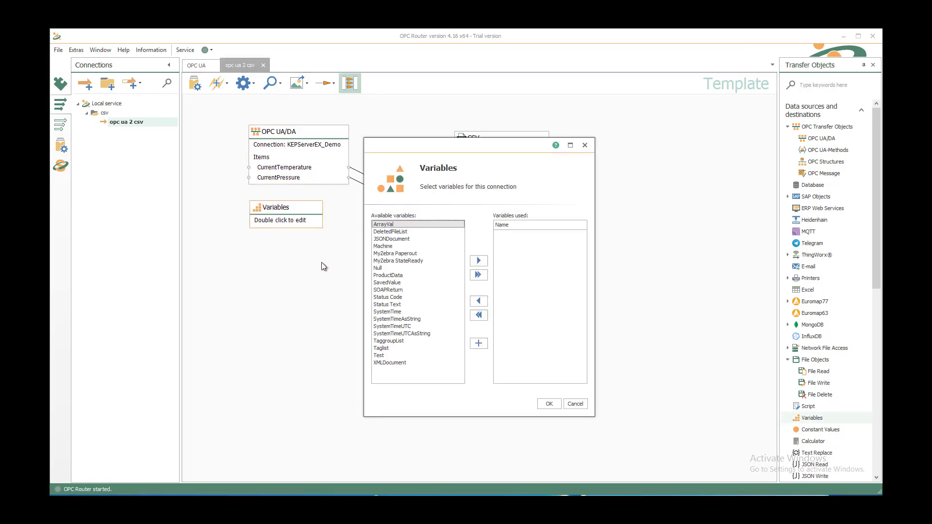
pyautogui.click(393, 327)
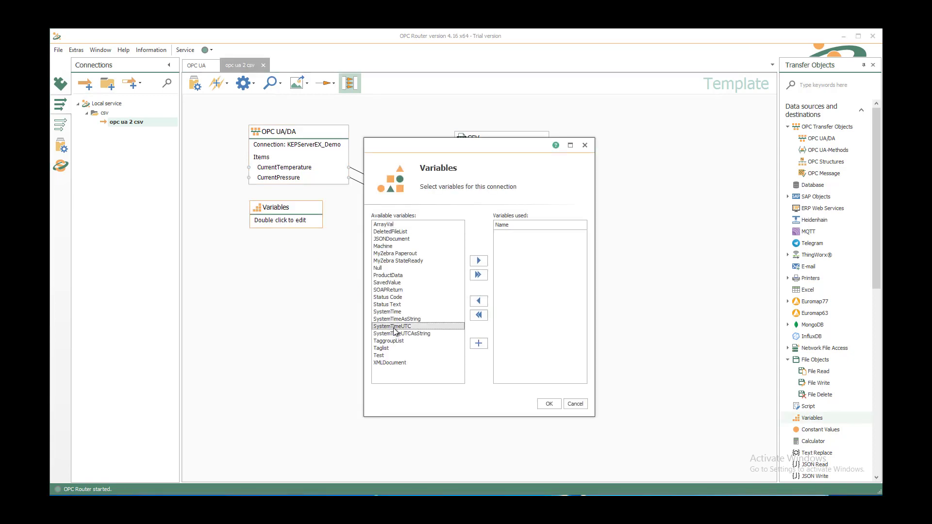
pyautogui.click(480, 259)
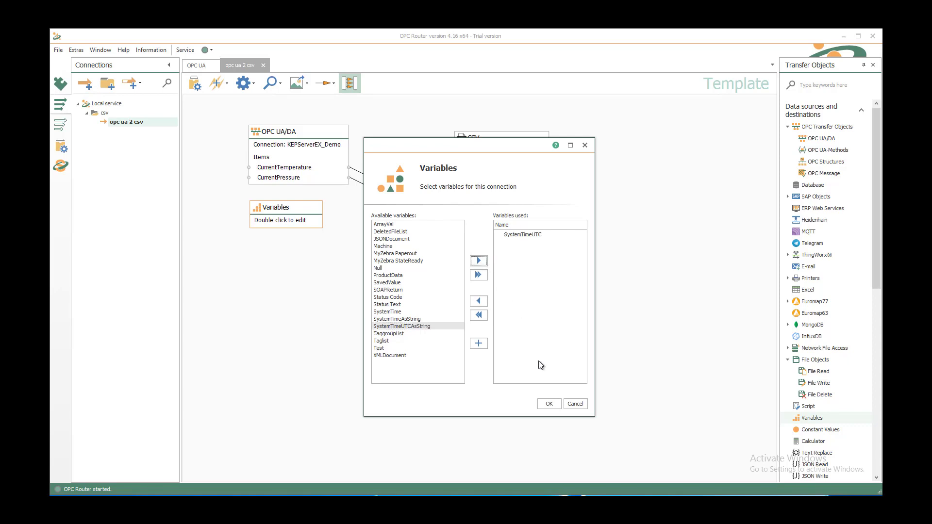
pyautogui.click(549, 404)
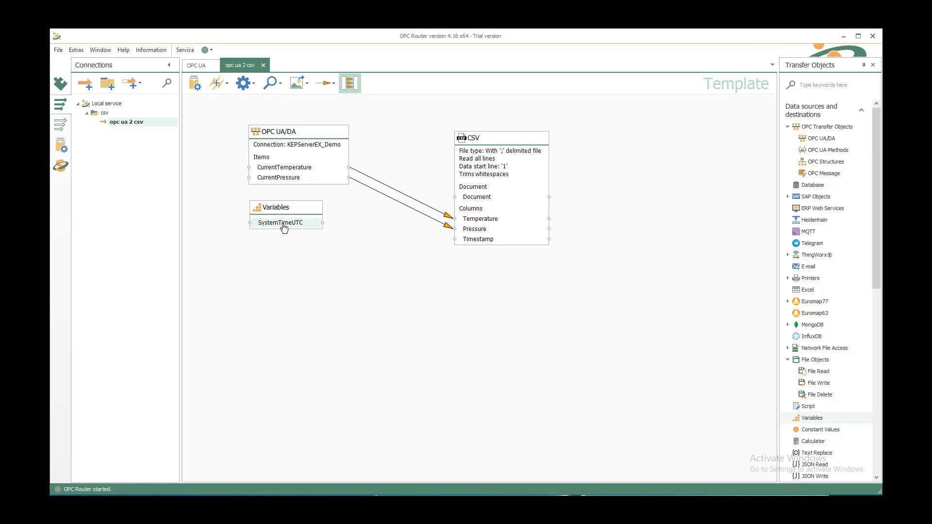
pyautogui.moveTo(286, 225); pyautogui.dragTo(470, 240)
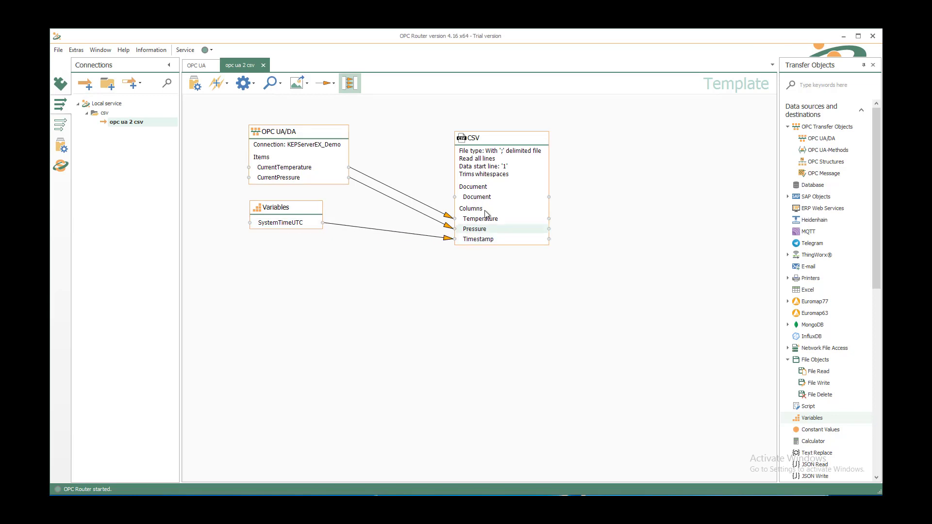
pyautogui.moveTo(494, 142); pyautogui.dragTo(485, 120)
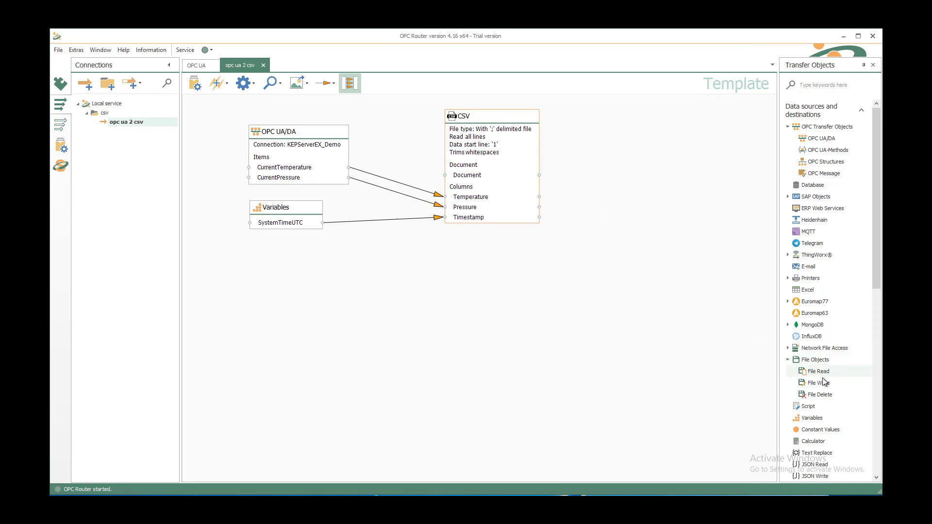
# Place a File Write block right of the CSV block and open its settings
pyautogui.moveTo(820, 383); pyautogui.dragTo(668, 142)
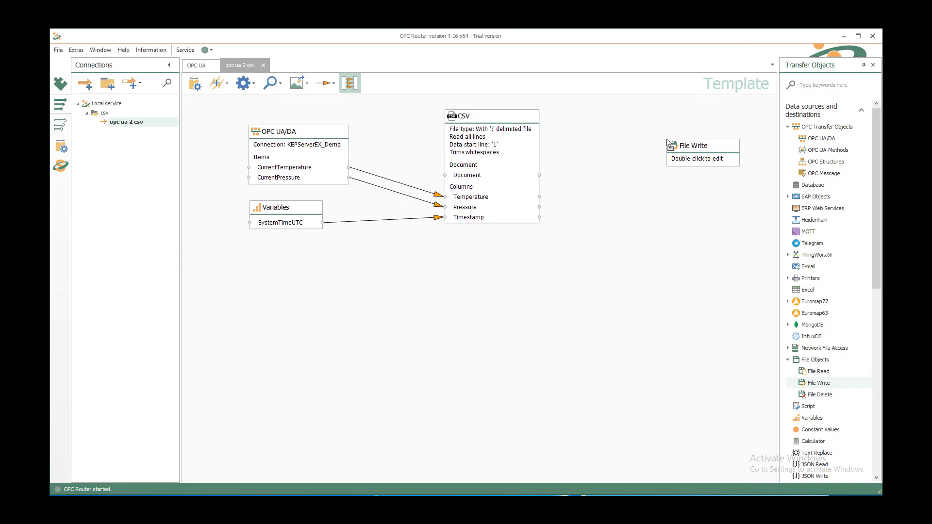
pyautogui.doubleClick(681, 153)
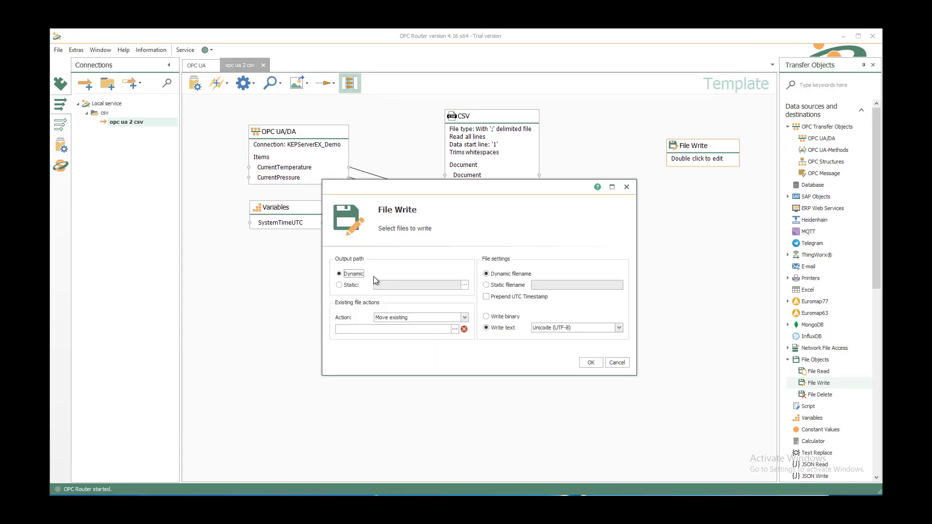
# Set the File Write output to the static folder C:\Test\csv_demo
pyautogui.click(349, 287)
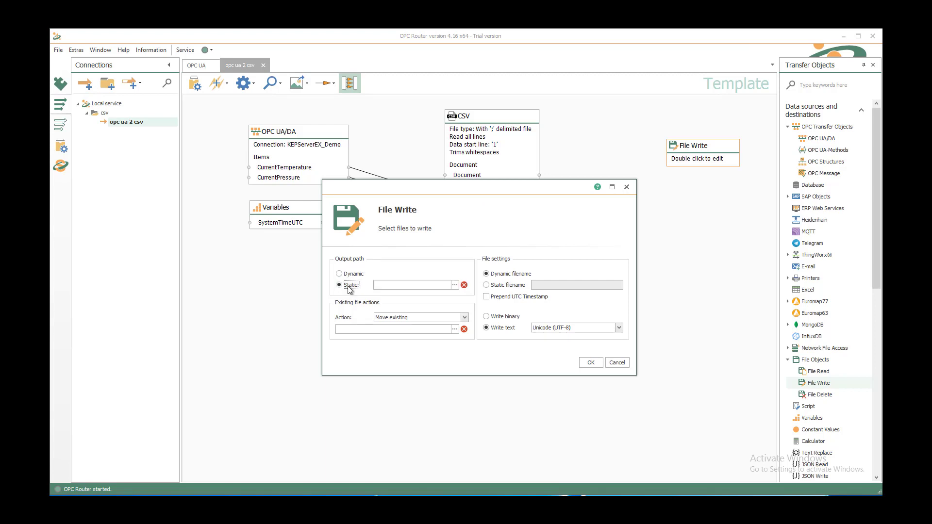
pyautogui.click(454, 285)
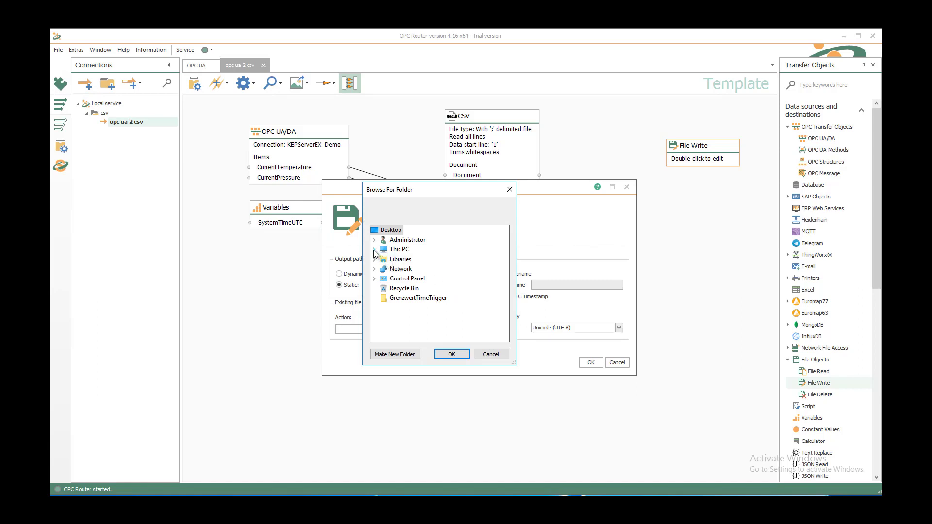
pyautogui.click(375, 250)
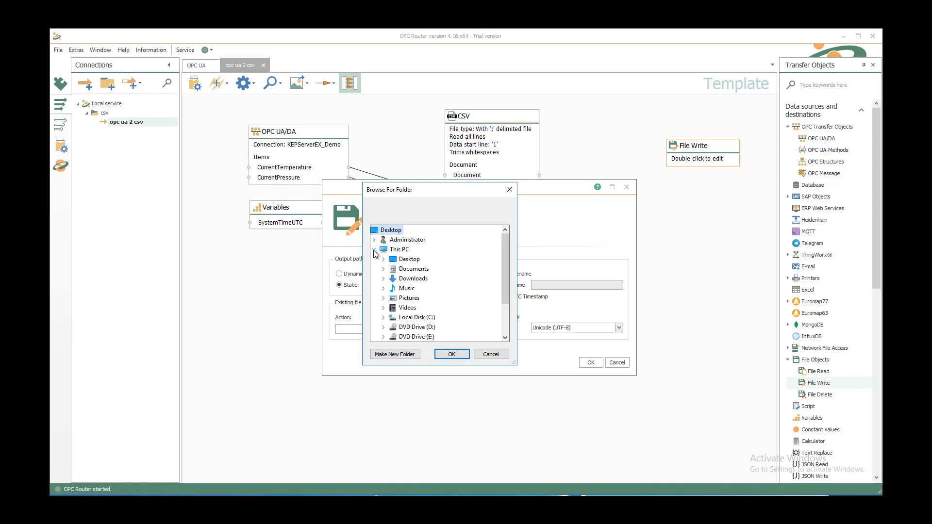
pyautogui.doubleClick(413, 320)
pyautogui.doubleClick(412, 319)
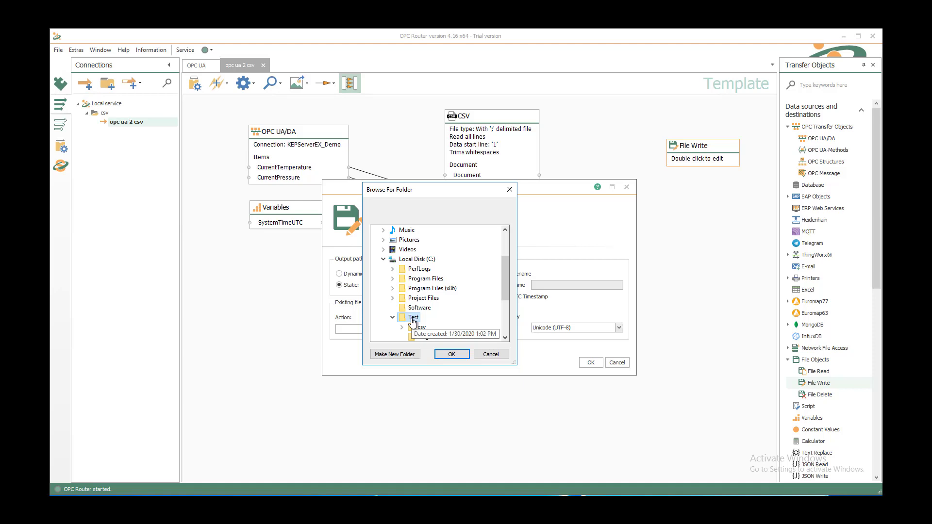
pyautogui.click(428, 336)
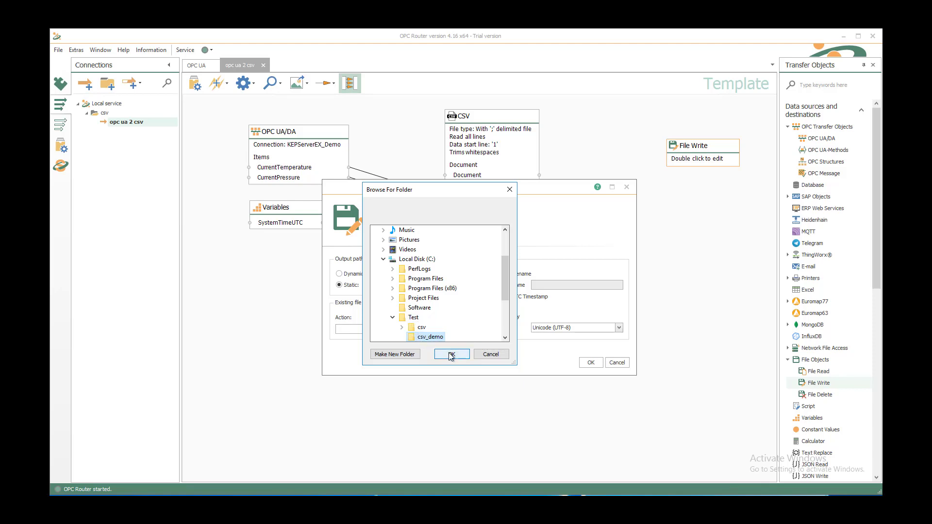
pyautogui.click(451, 354)
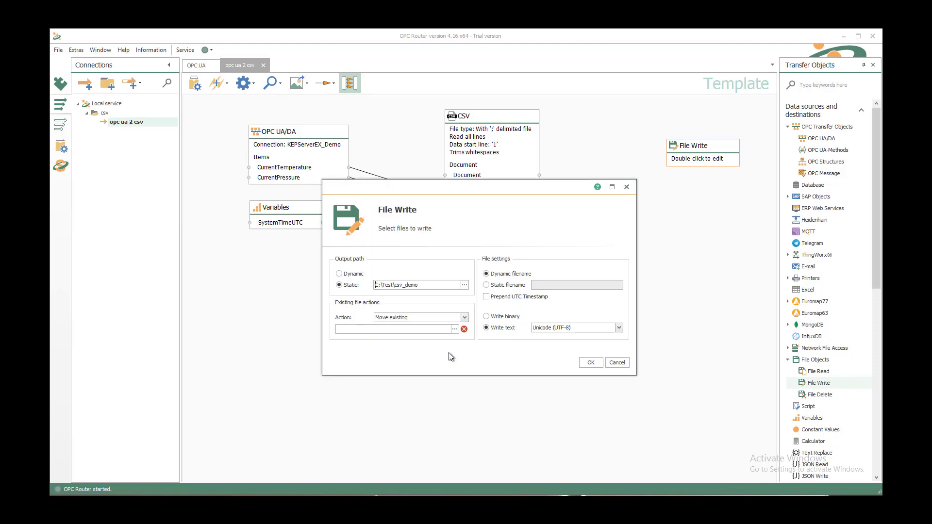
# Use static filename ProcessValues_Machine1.csv, appending to existing files, and apply
pyautogui.click(517, 285)
pyautogui.write('Pro')
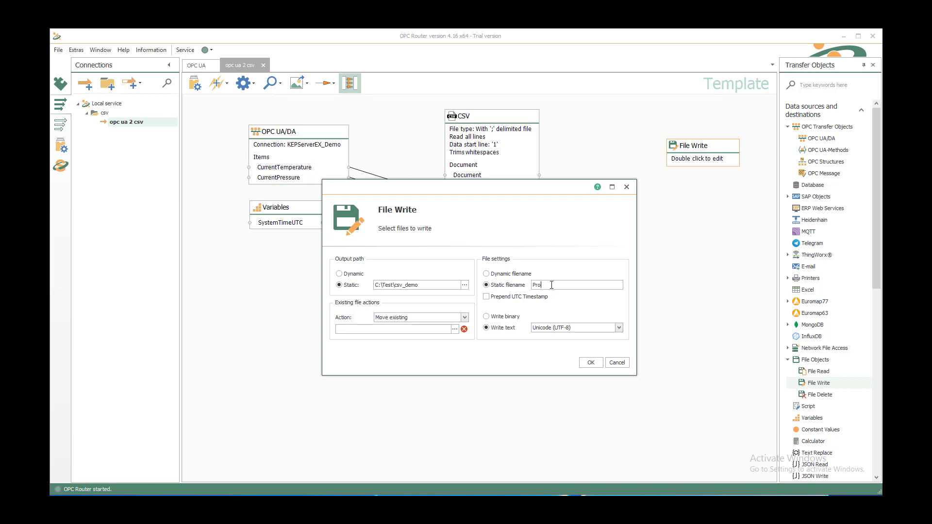
pyautogui.write('cessValues_Machine1.csv')
pyautogui.click(464, 318)
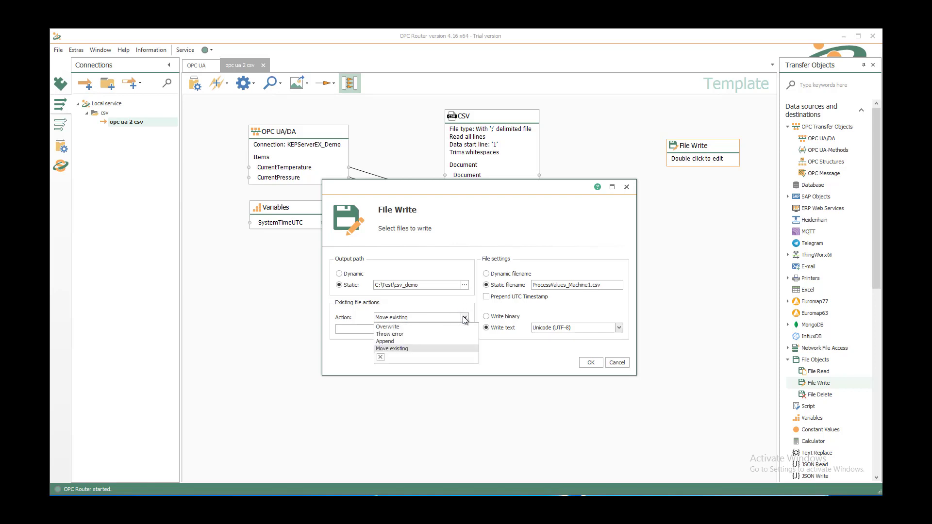
pyautogui.click(404, 341)
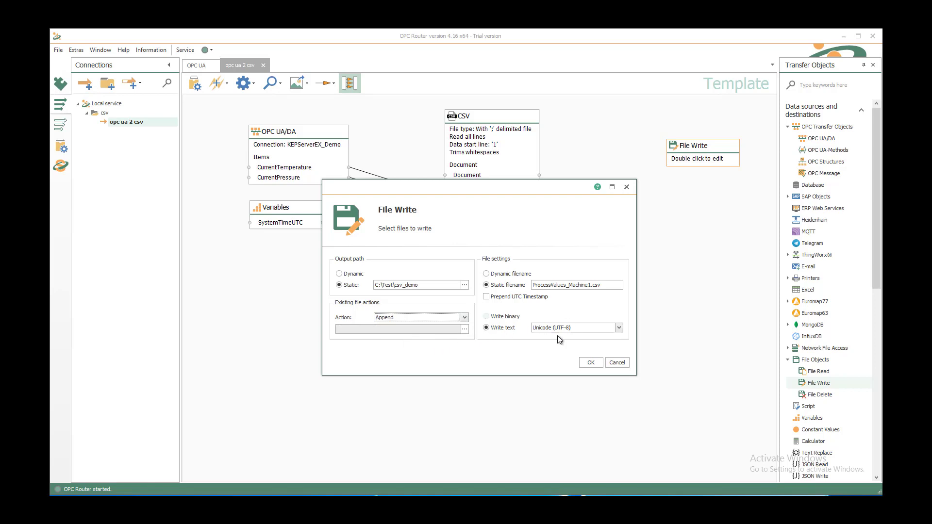
pyautogui.click(590, 363)
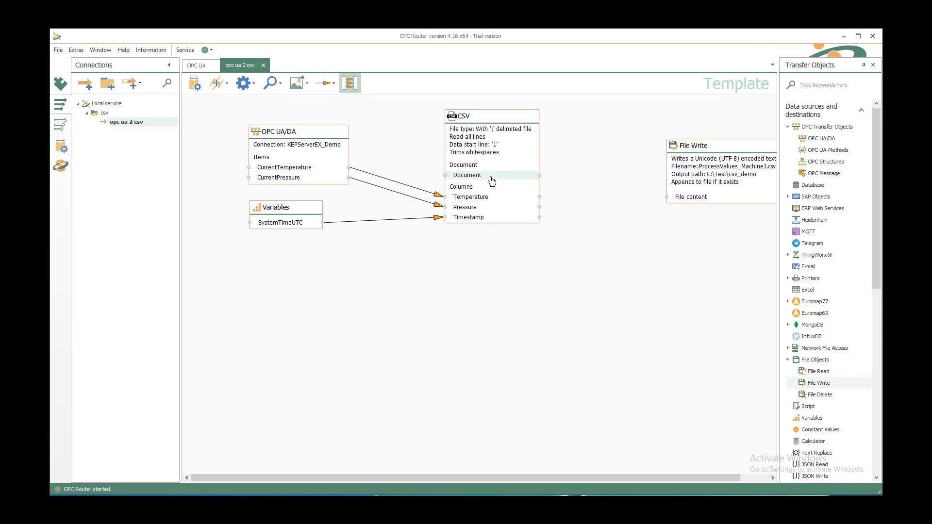
# Connect the CSV Document output to File Write's File content input
pyautogui.moveTo(491, 181); pyautogui.dragTo(669, 197)
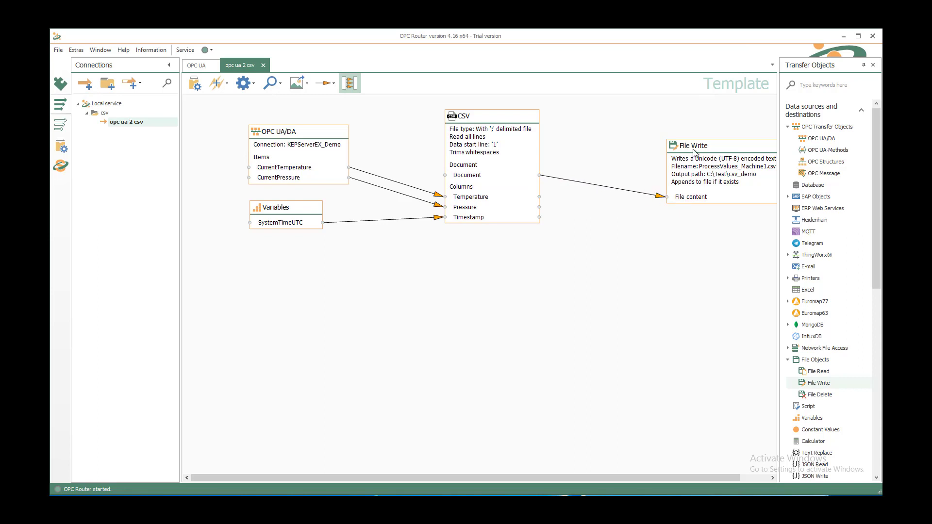
pyautogui.moveTo(693, 150); pyautogui.dragTo(659, 128)
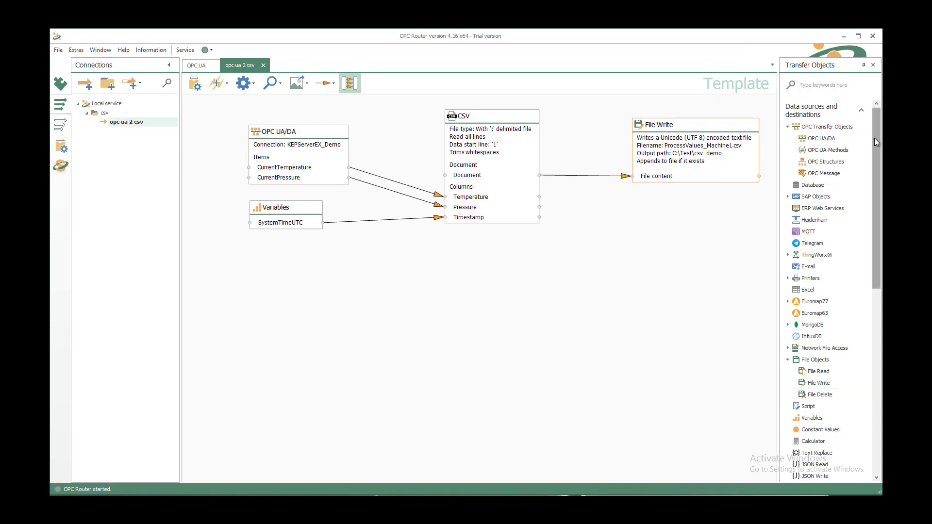
pyautogui.moveTo(874, 138); pyautogui.dragTo(878, 300)
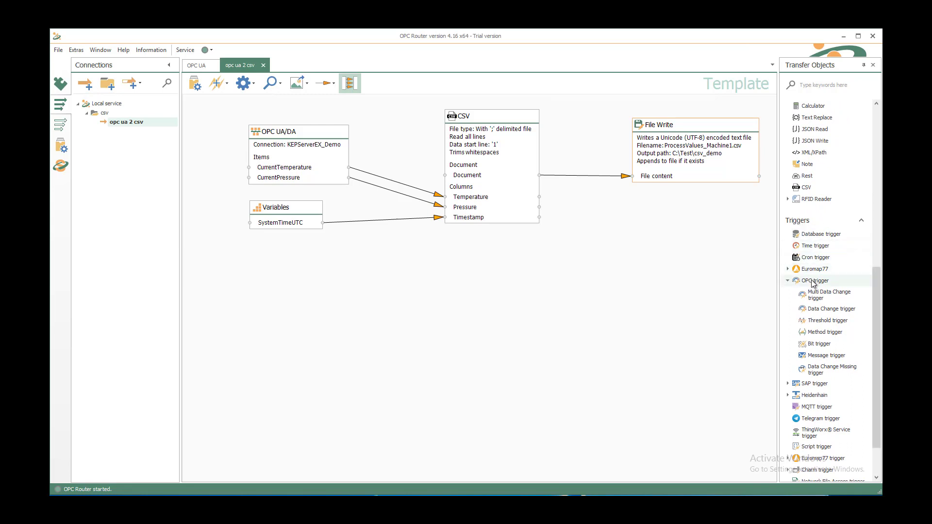
# Add a Data Change trigger watching CurrentPressure on KEPServerEX_Demo
pyautogui.moveTo(819, 313); pyautogui.dragTo(265, 273)
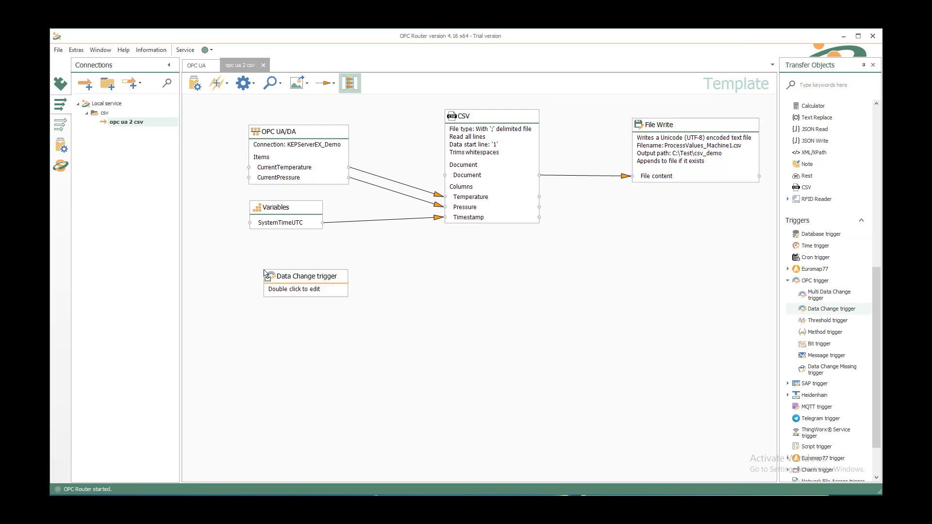
pyautogui.doubleClick(286, 282)
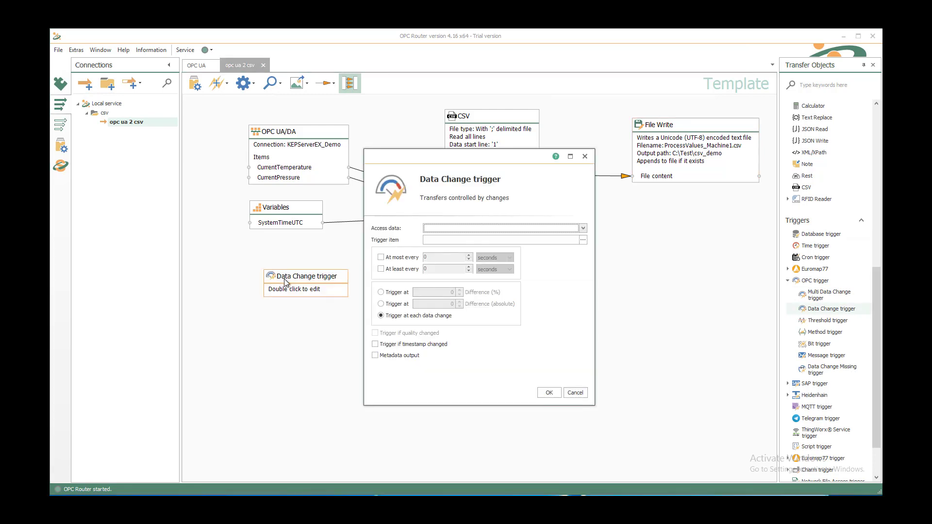
pyautogui.click(582, 228)
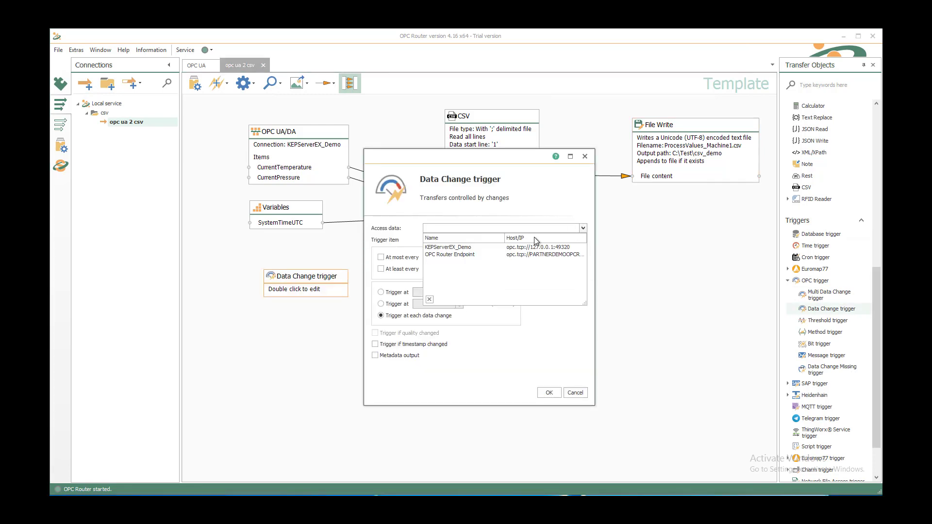
pyautogui.click(475, 248)
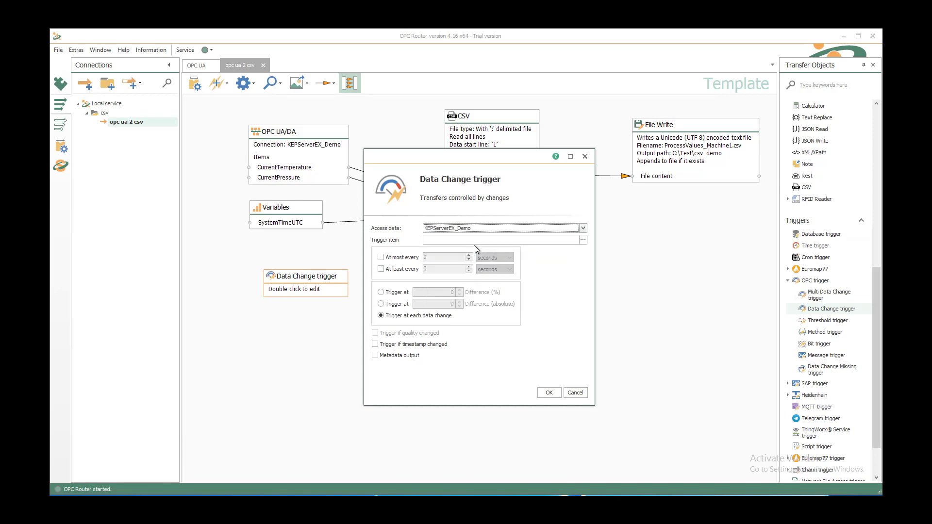
pyautogui.click(583, 240)
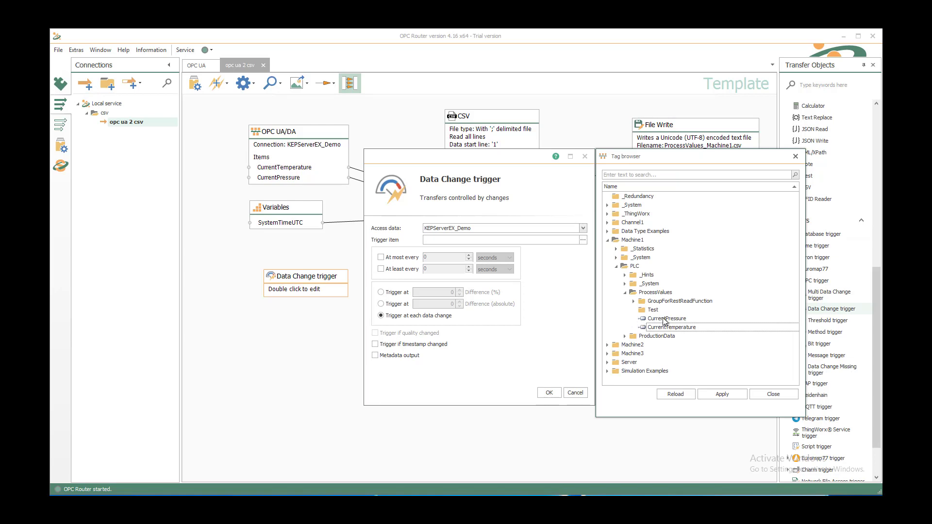
pyautogui.click(665, 320)
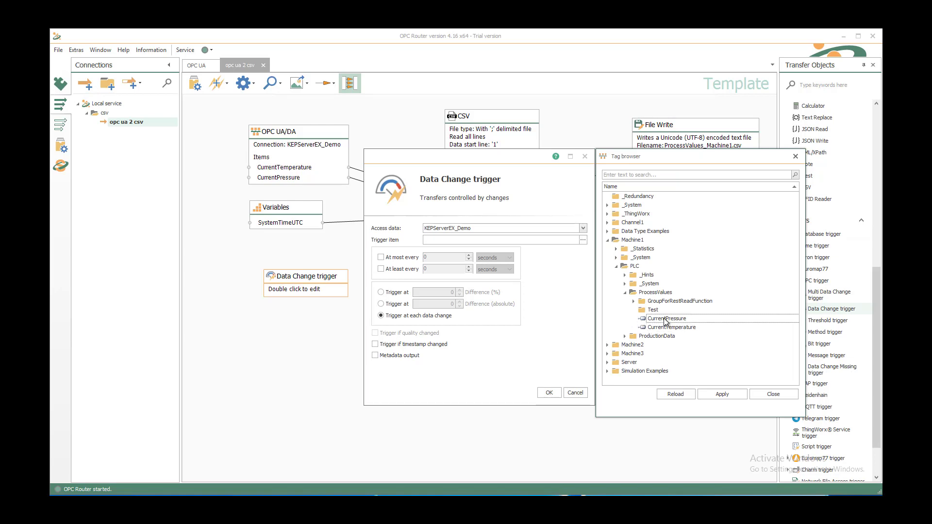
pyautogui.doubleClick(666, 320)
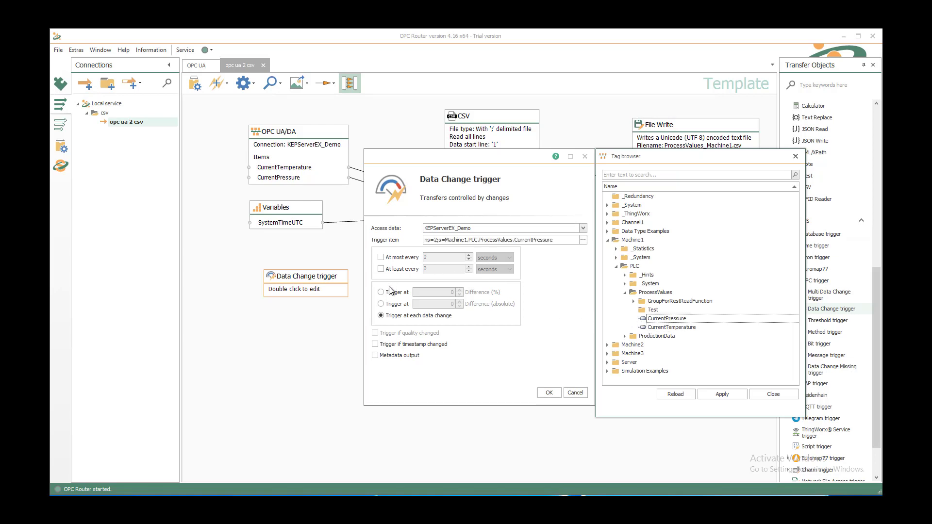
# Make the trigger fire on an absolute difference of 0.1
pyautogui.click(394, 304)
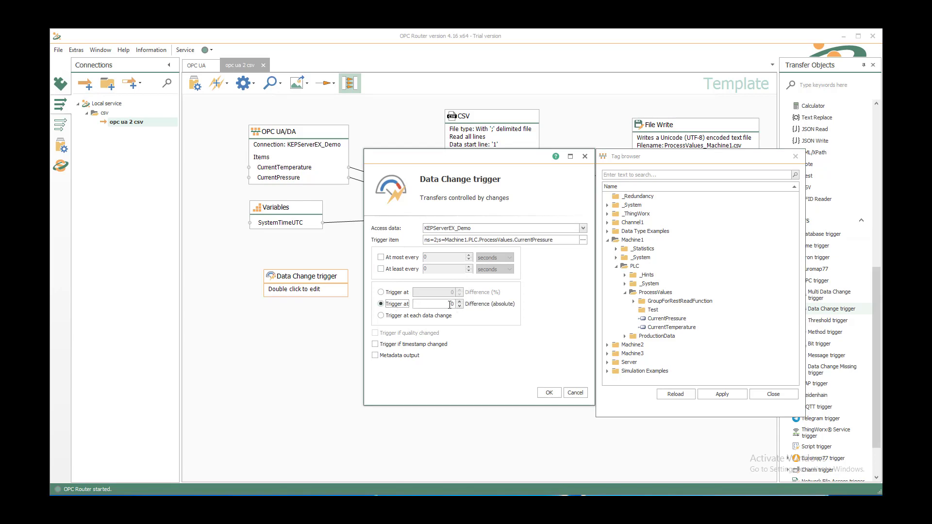
pyautogui.click(449, 304)
pyautogui.write('.1')
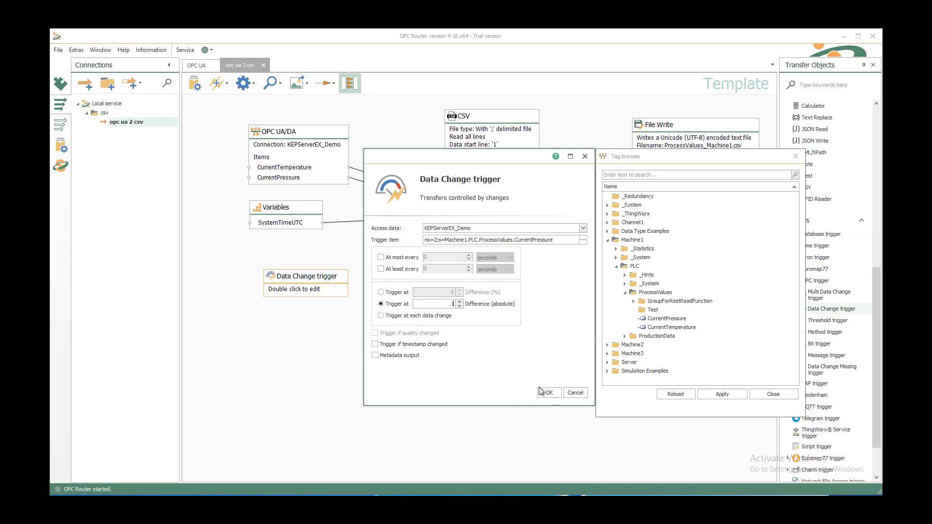
pyautogui.click(549, 394)
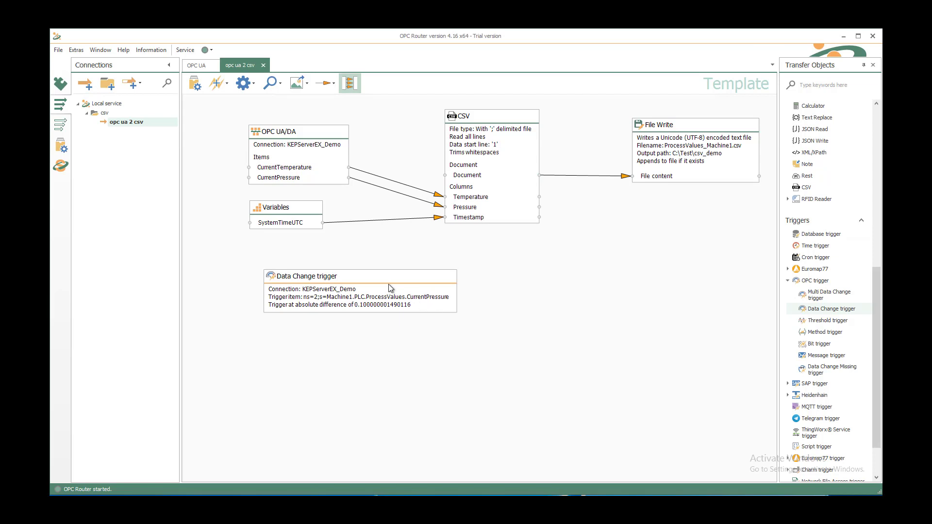
# Duplicate the CurrentPressure Data Change trigger onto the canvas
pyautogui.rightClick(390, 286)
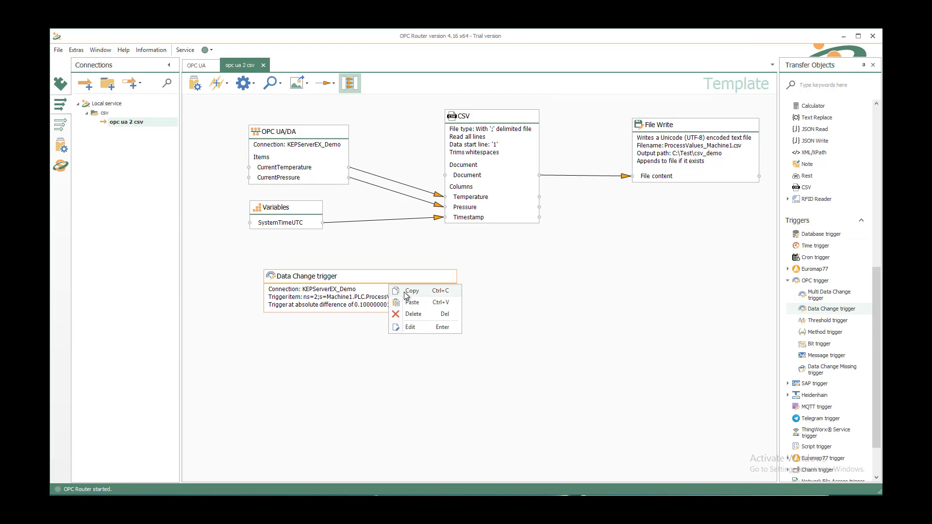
pyautogui.click(405, 291)
pyautogui.rightClick(506, 270)
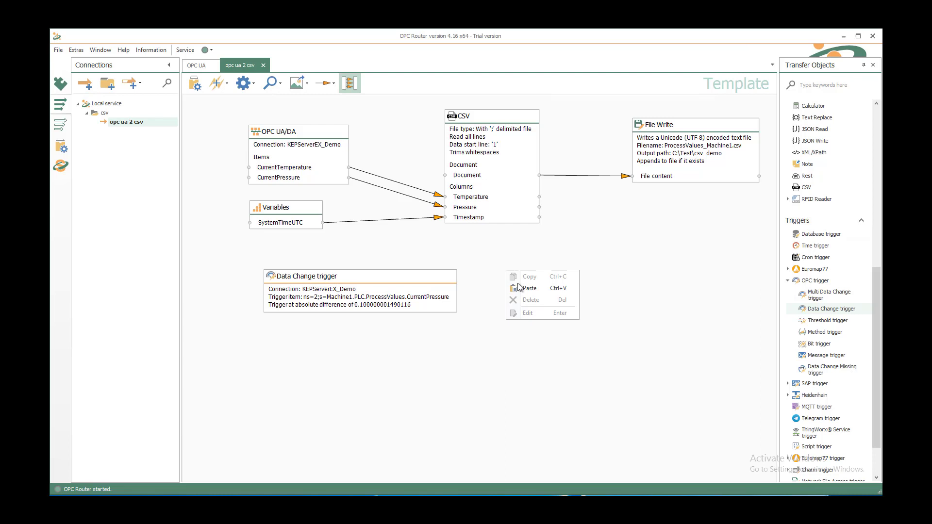
pyautogui.click(528, 288)
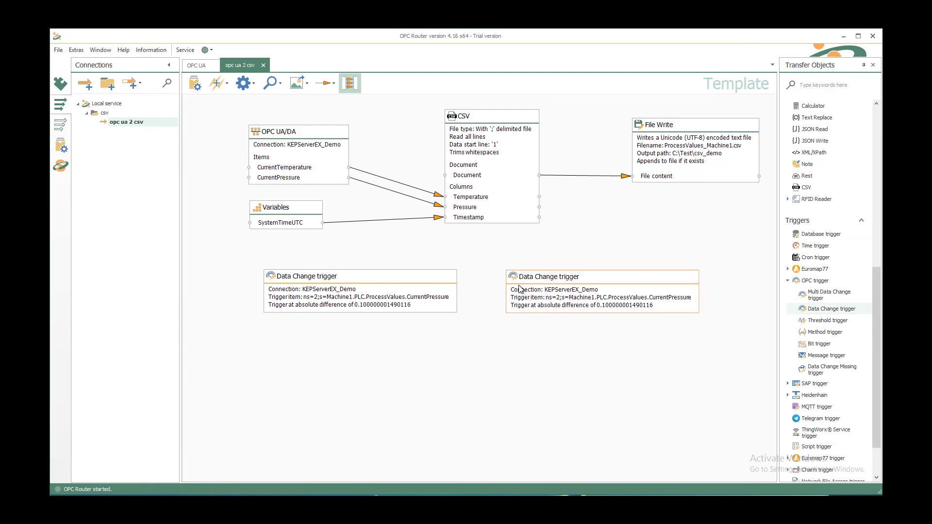
# Point the copied trigger at the CurrentTemperature tag instead of CurrentPressure
pyautogui.doubleClick(519, 288)
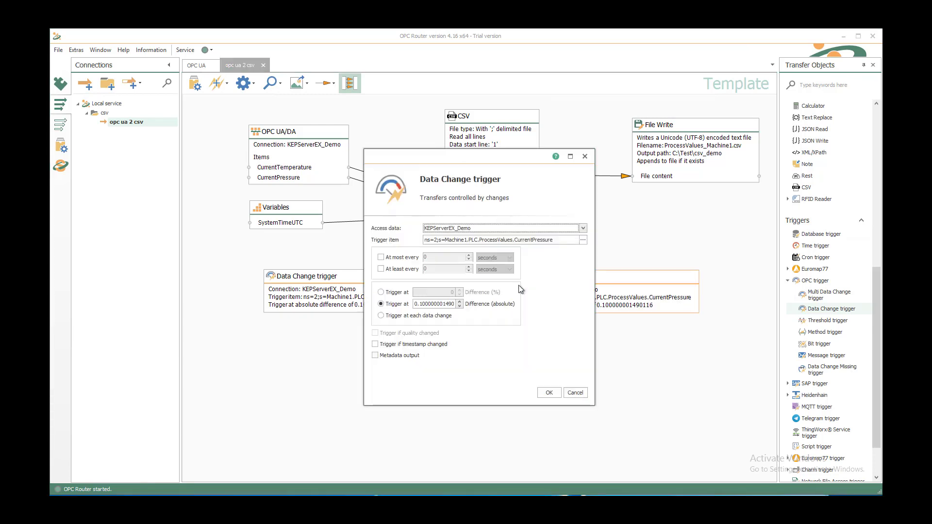
pyautogui.click(583, 239)
pyautogui.doubleClick(675, 328)
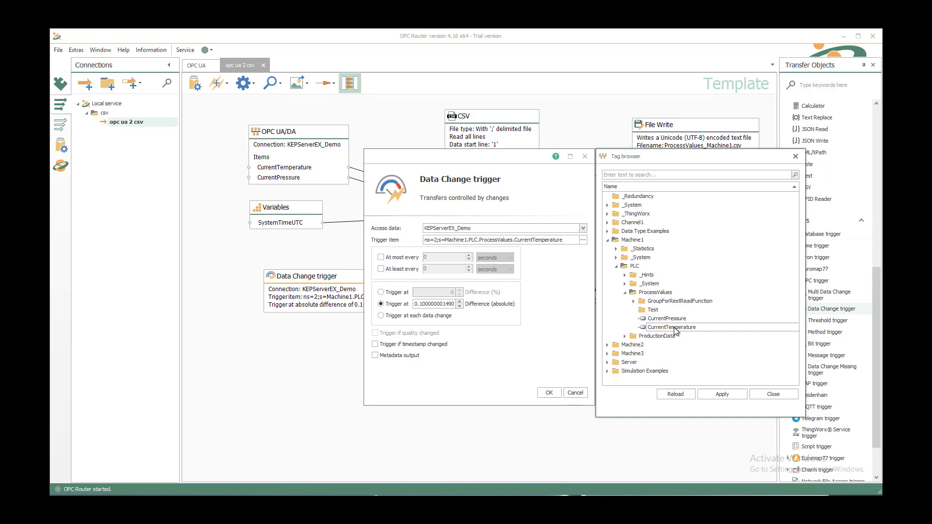
pyautogui.click(554, 393)
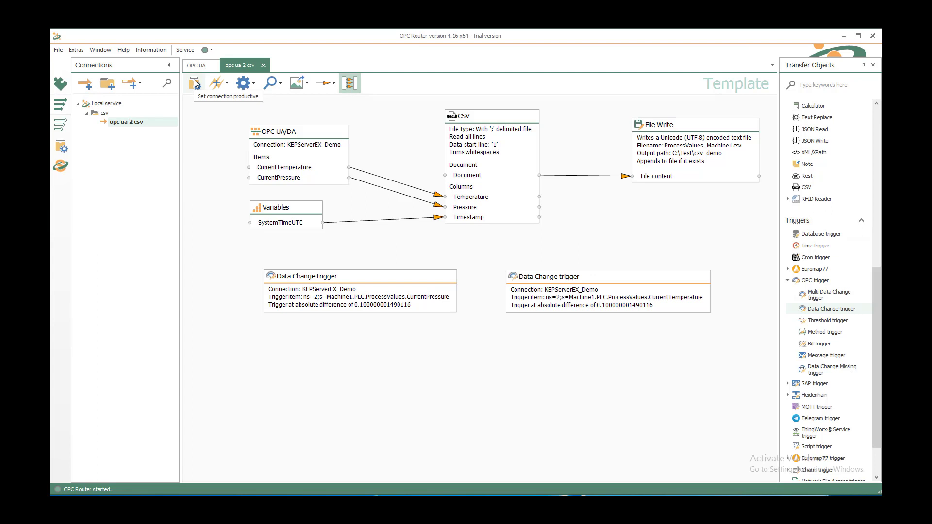
# Make the opc ua 2 csv connection productive, publish it, and show its Runtime state view
pyautogui.click(194, 83)
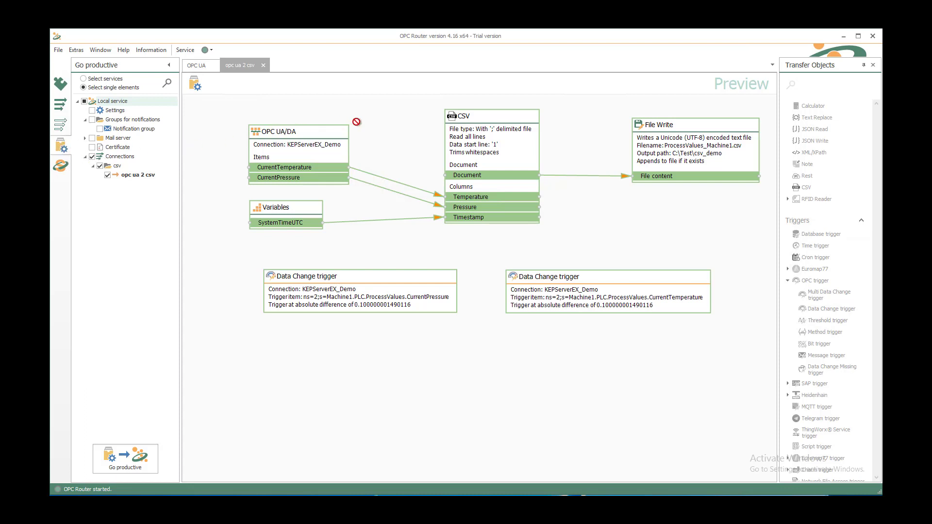
pyautogui.click(194, 83)
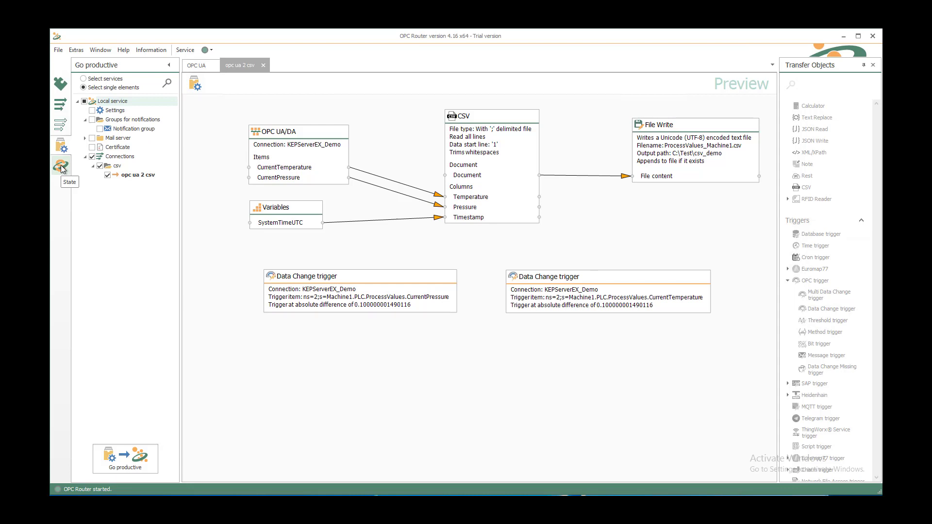
pyautogui.click(62, 167)
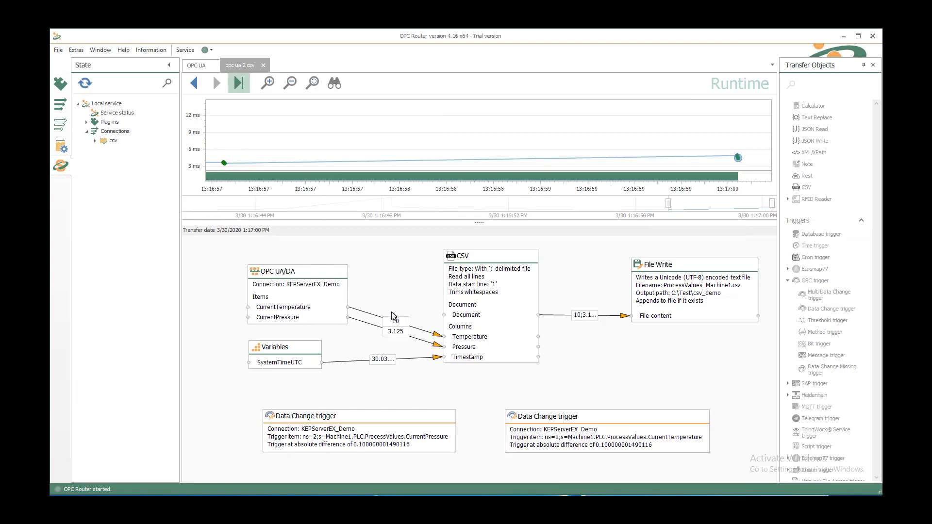
# Inspect the live temperature -18, pressure 50 and timestamp values on the Runtime view's links
pyautogui.moveTo(398, 333)
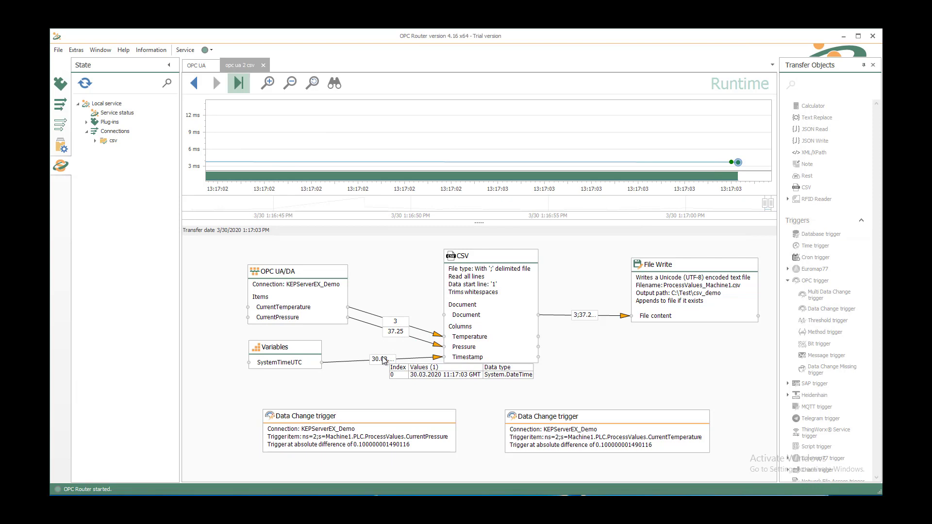
pyautogui.moveTo(526, 324)
pyautogui.moveTo(579, 319)
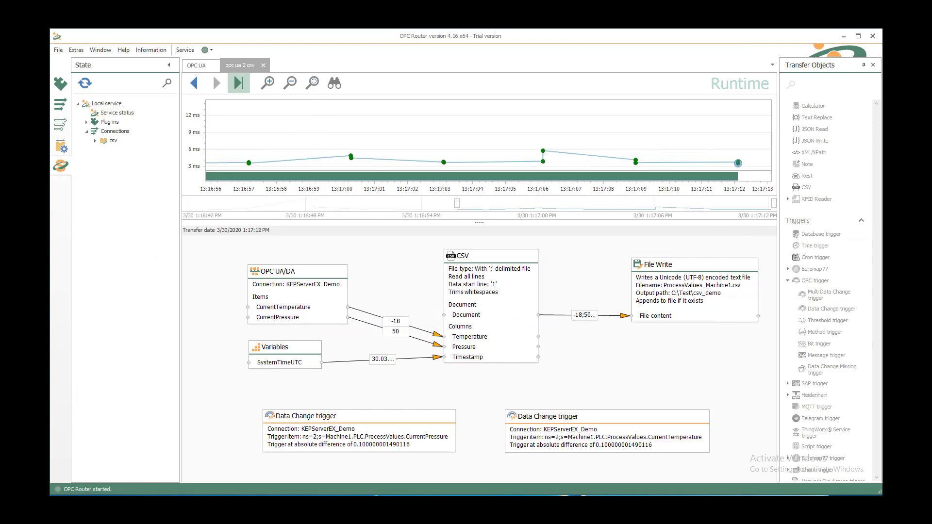
# Open ProcessValues_Machine1.csv from C:\Test\csv_demo in Notepad and scroll to its latest rows
pyautogui.hotkey('alt', 'Tab')
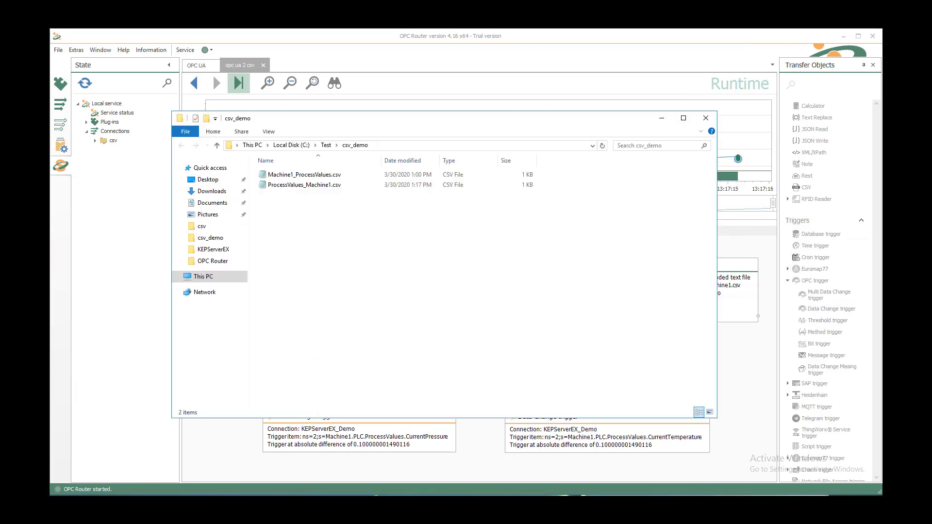
pyautogui.click(313, 188)
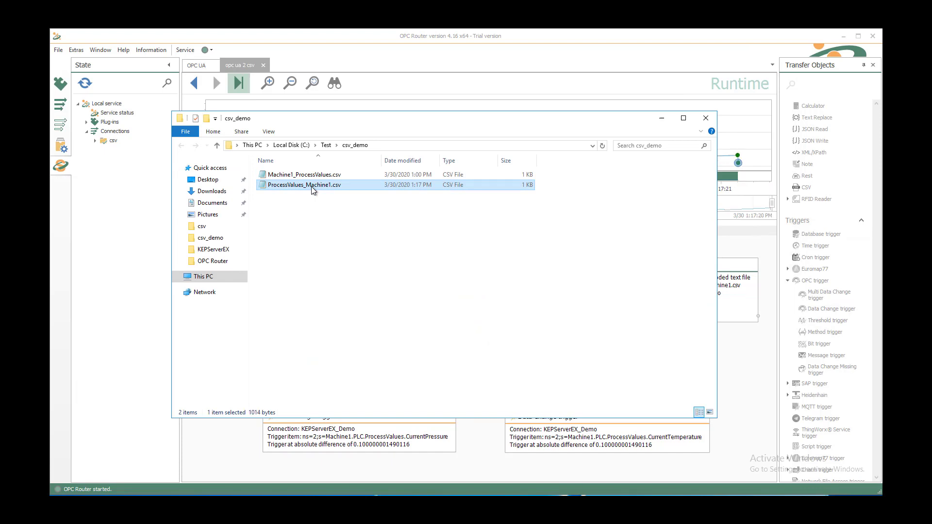
pyautogui.doubleClick(313, 188)
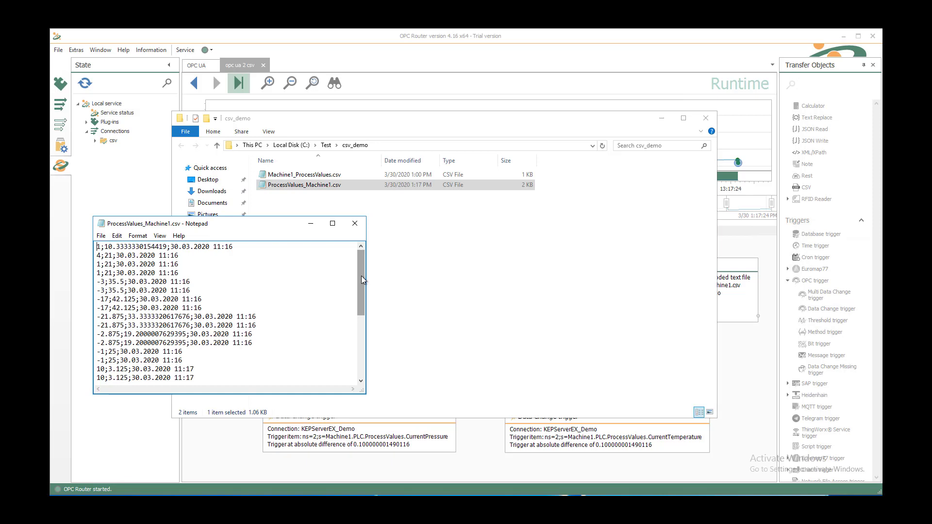
pyautogui.moveTo(362, 280); pyautogui.dragTo(369, 343)
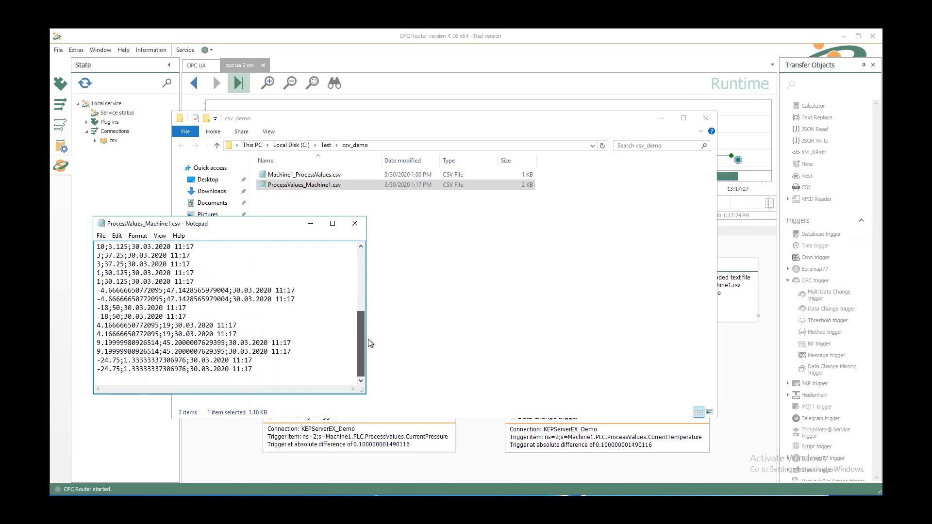